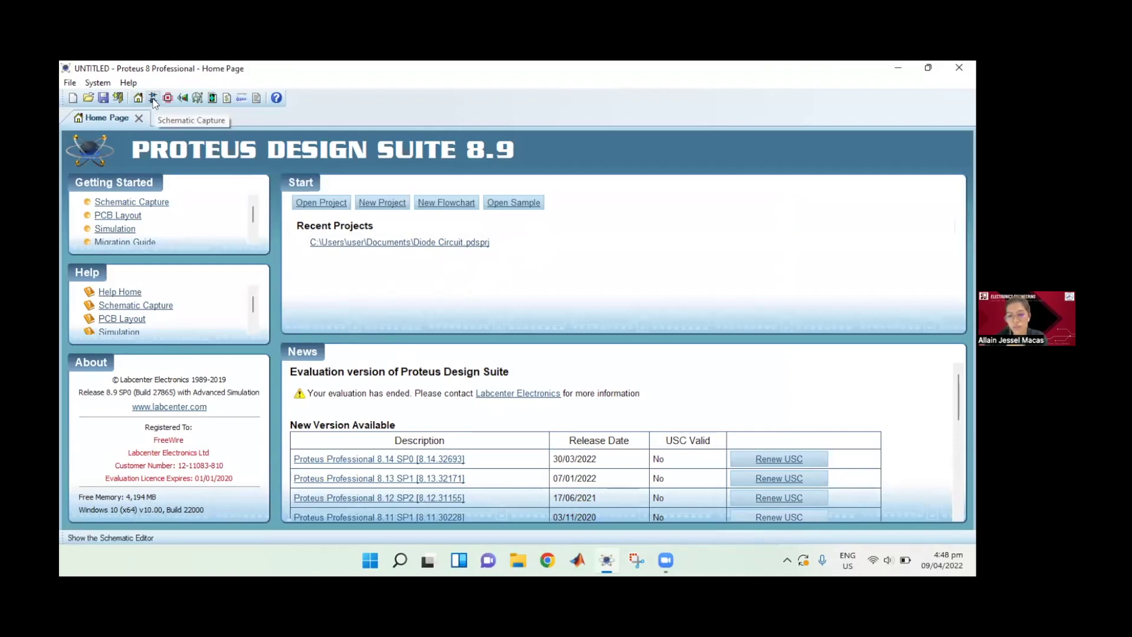
# Step: Open a blank schematic and search devices for 'arduino', filtered to the Arduino Connectors sub-category
pyautogui.click(153, 98)
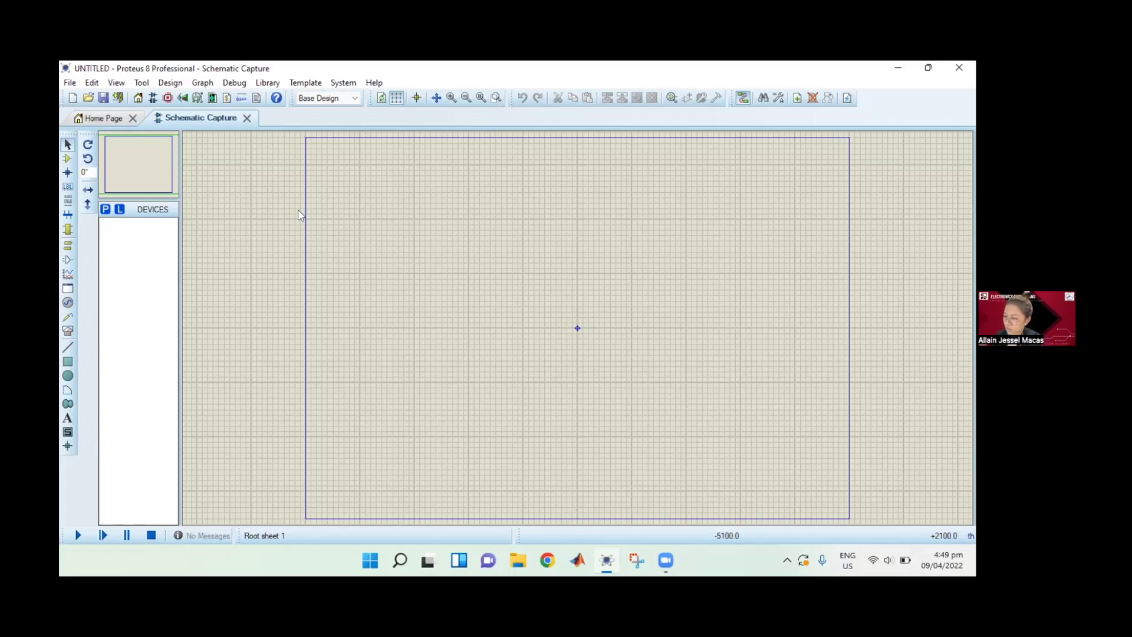
pyautogui.press('p')
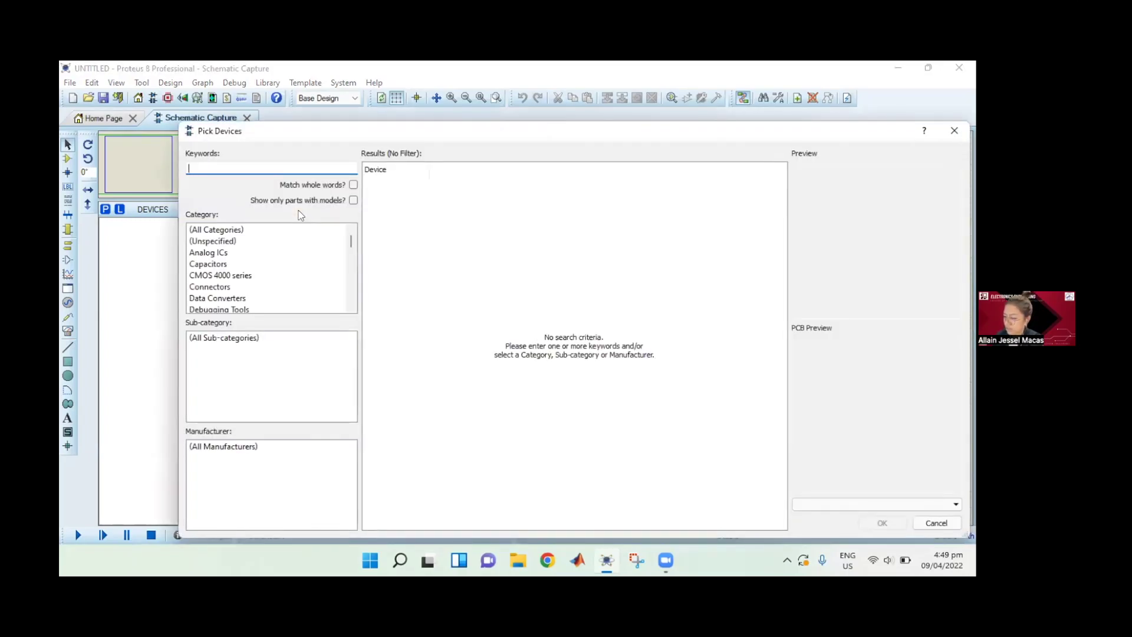
pyautogui.write('arduino')
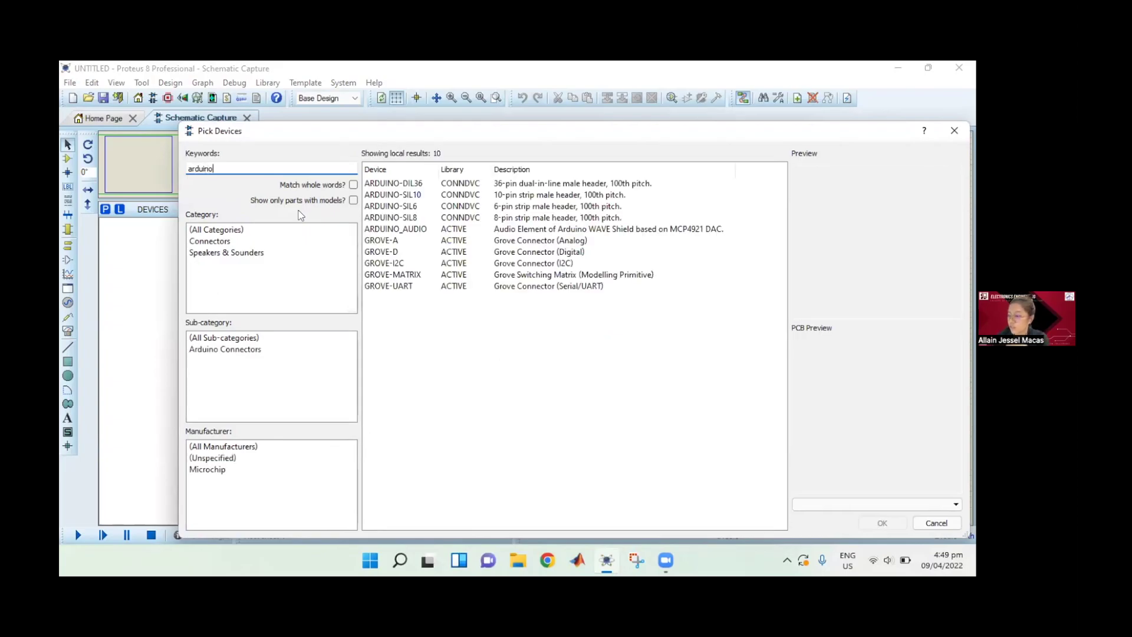
pyautogui.click(248, 350)
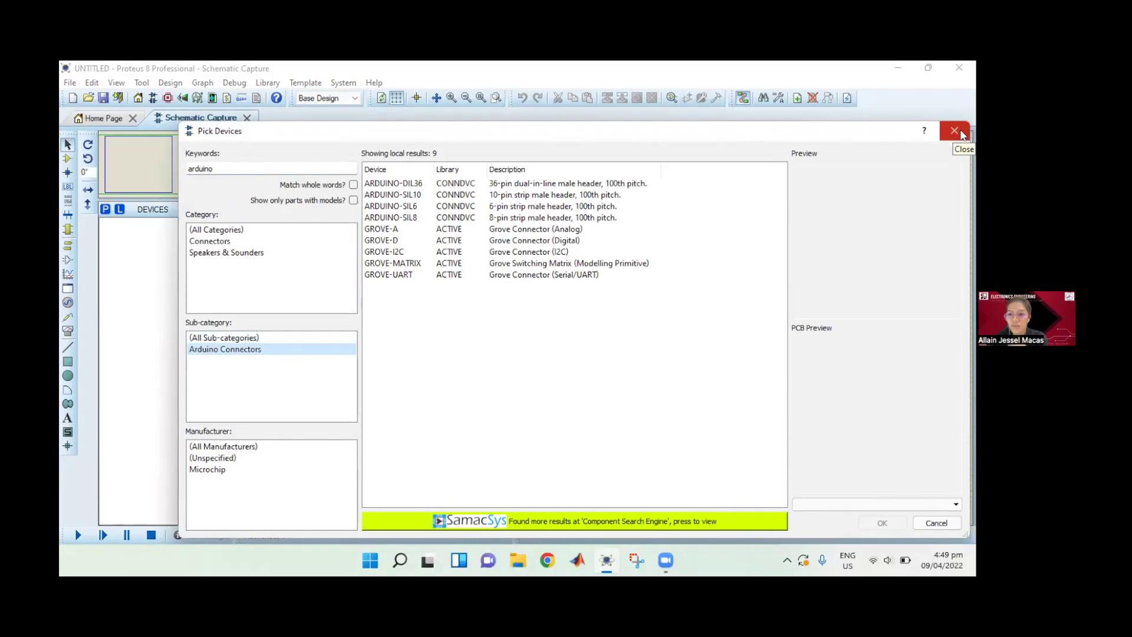
# Step: Close Pick Devices and open The Engineering Projects' Arduino library article from a Google search
pyautogui.click(961, 134)
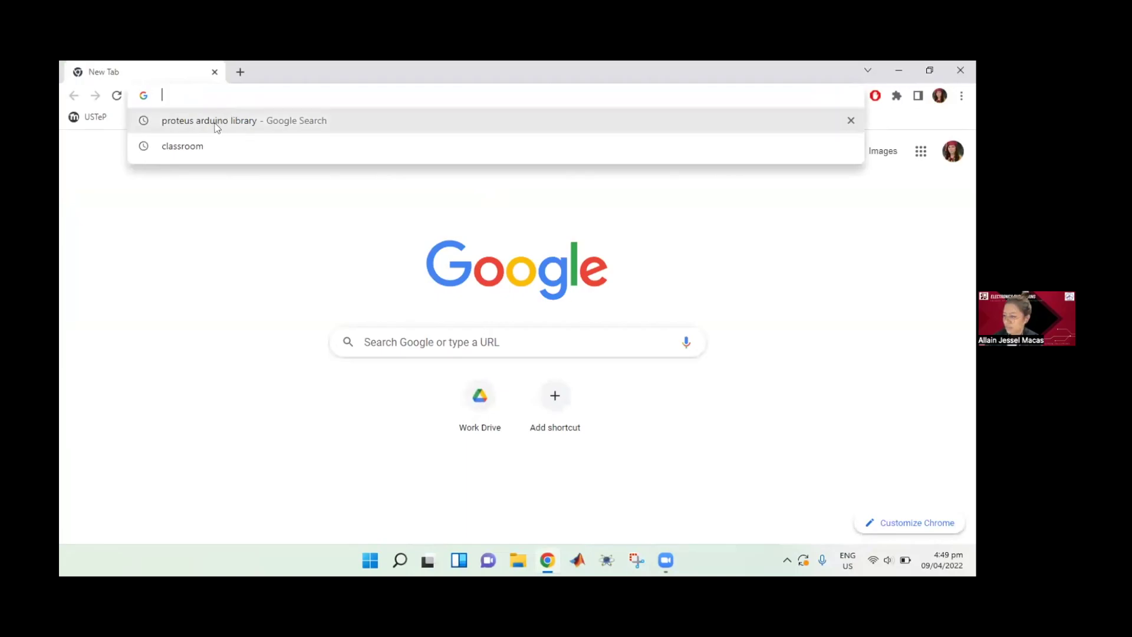
pyautogui.click(217, 124)
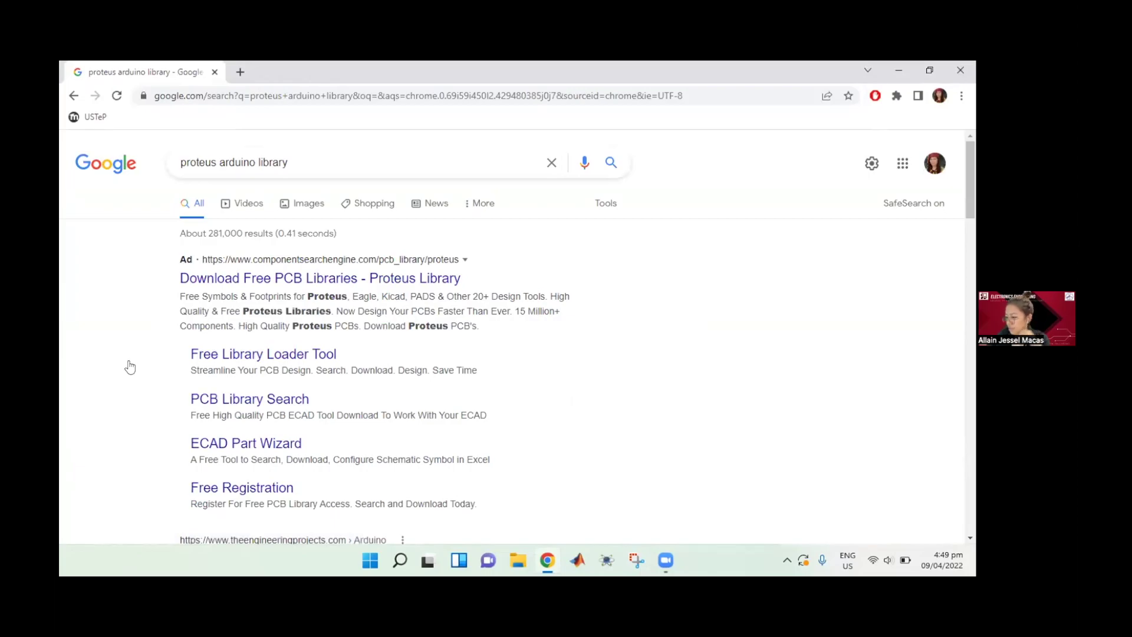
pyautogui.scroll(-1, 141, 360)
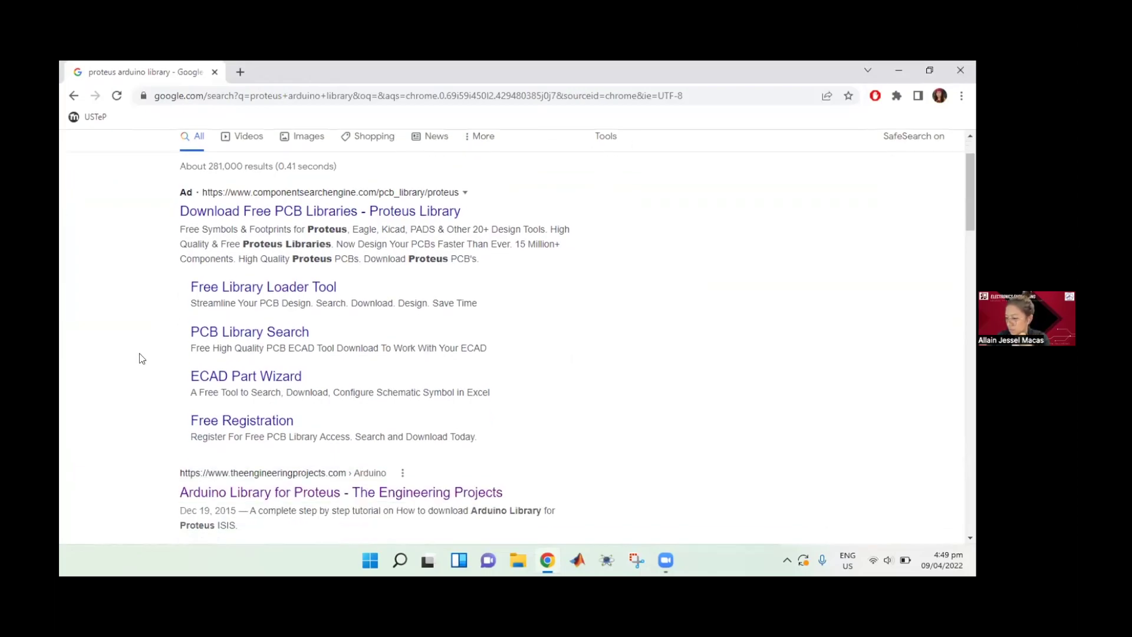
pyautogui.scroll(-2, 141, 359)
pyautogui.click(248, 358)
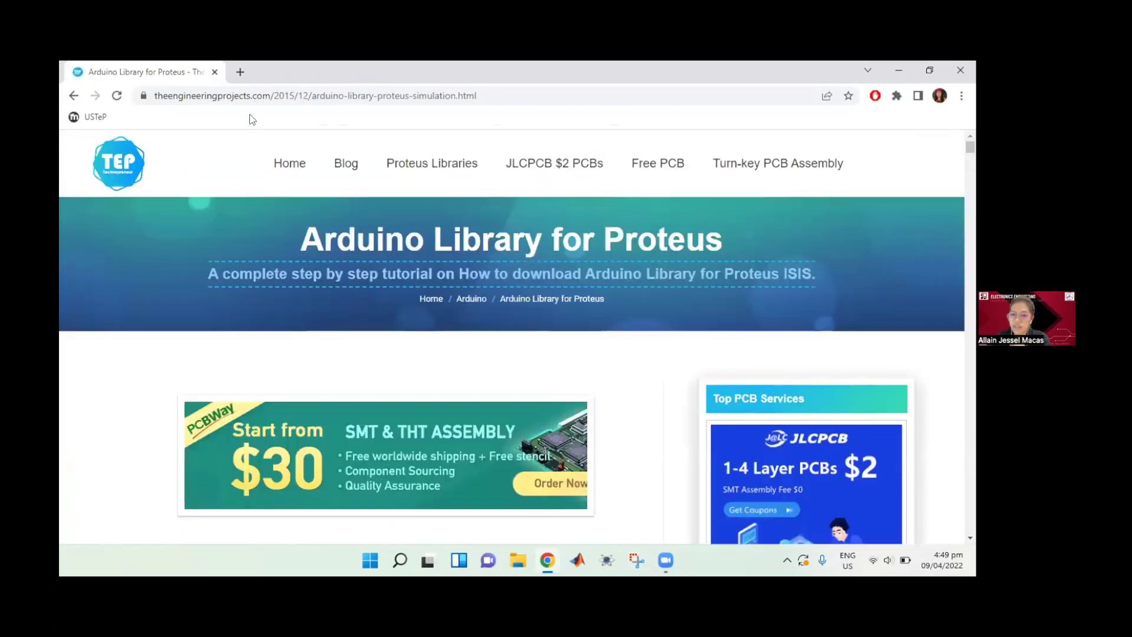
# Step: Download the Arduino Library for Proteus .rar archive from the article's download page
pyautogui.scroll(-2, 228, 307)
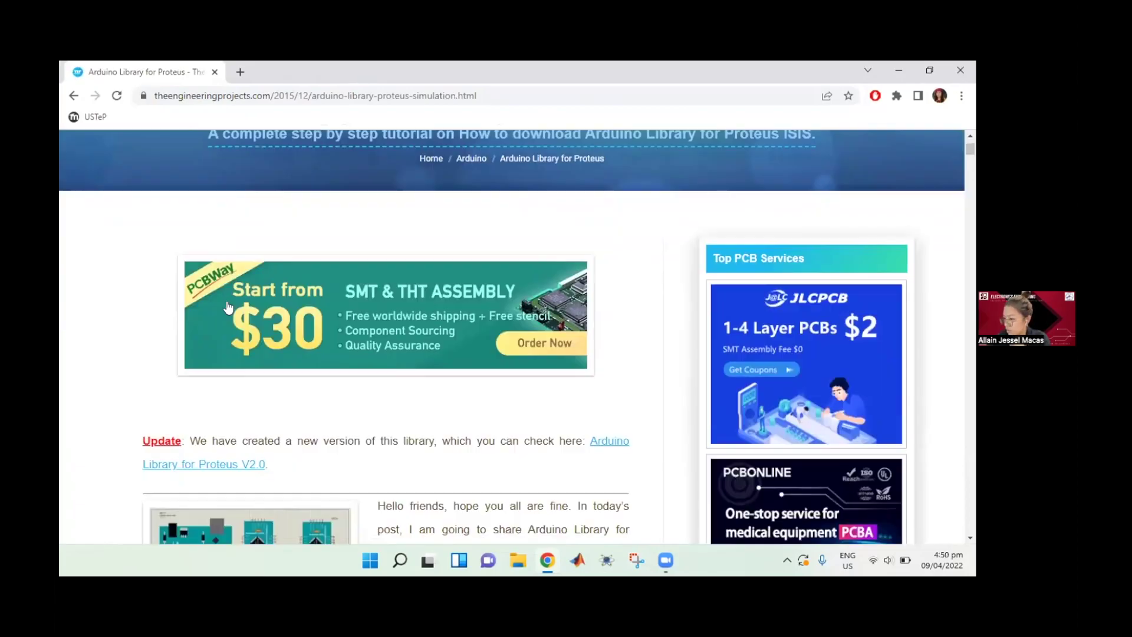
pyautogui.scroll(-2, 228, 306)
pyautogui.scroll(-6, 226, 304)
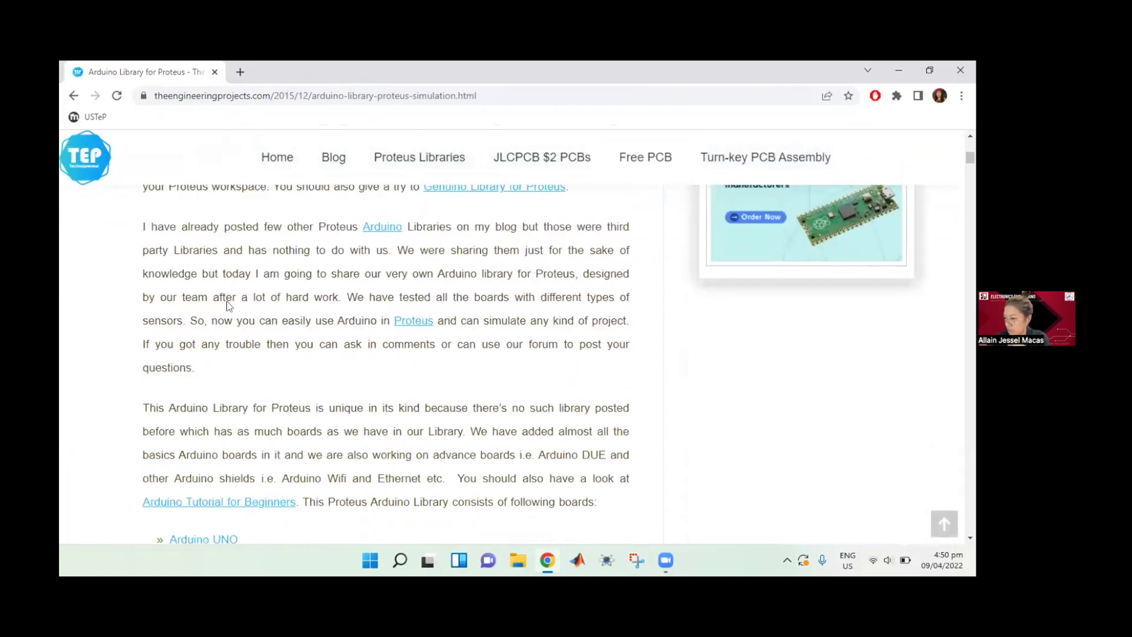
pyautogui.scroll(-8, 227, 297)
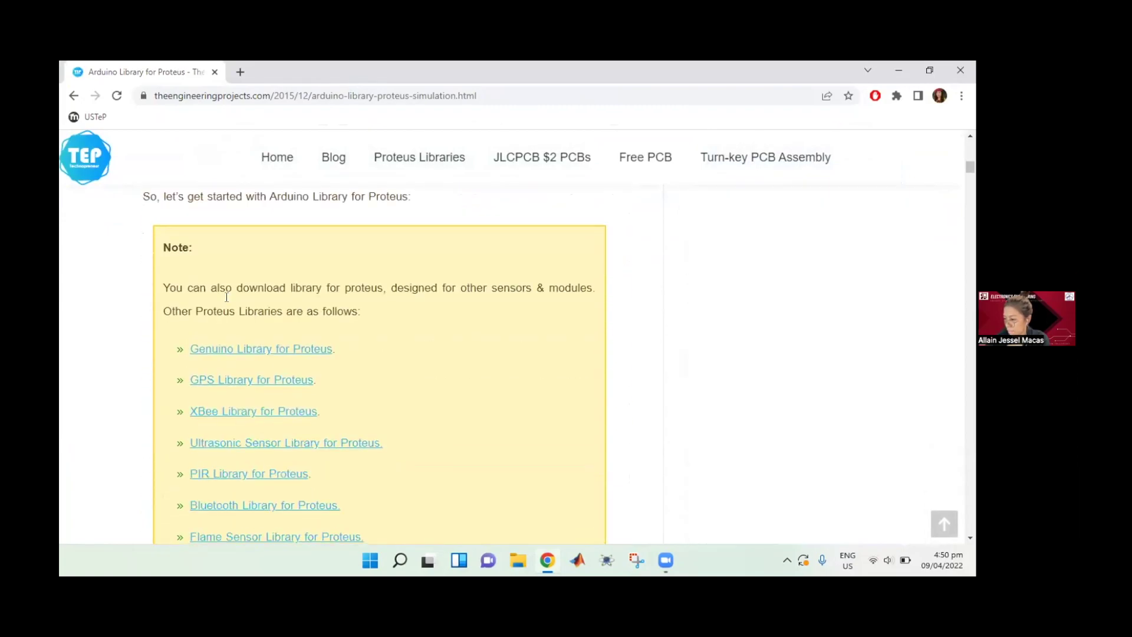
pyautogui.scroll(-1, 226, 297)
pyautogui.scroll(5, 226, 298)
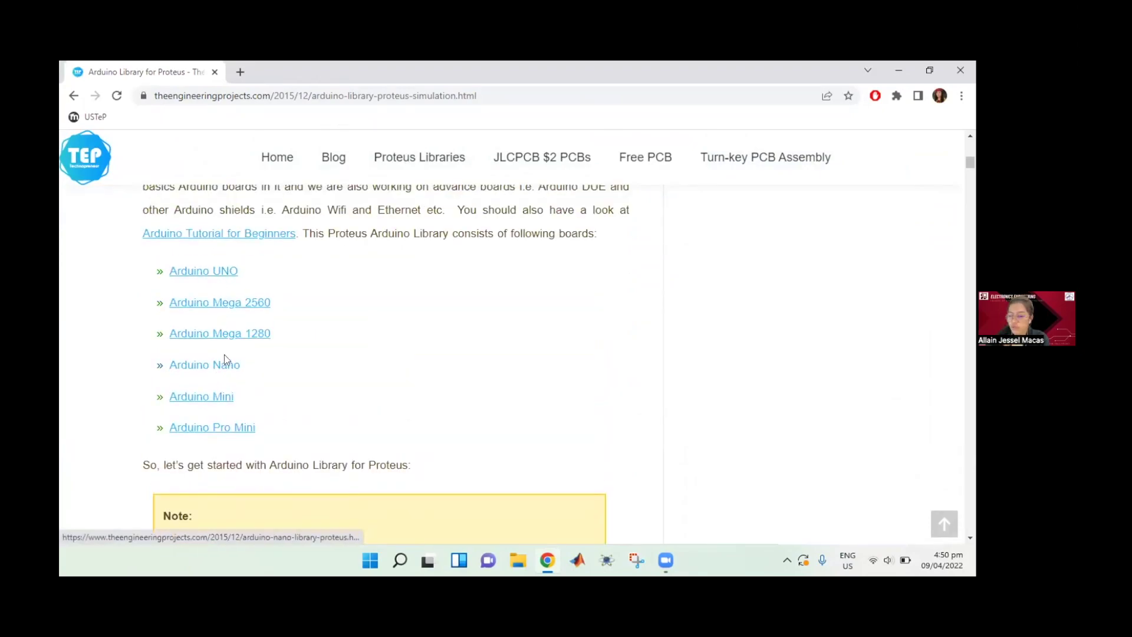
pyautogui.scroll(-9, 528, 253)
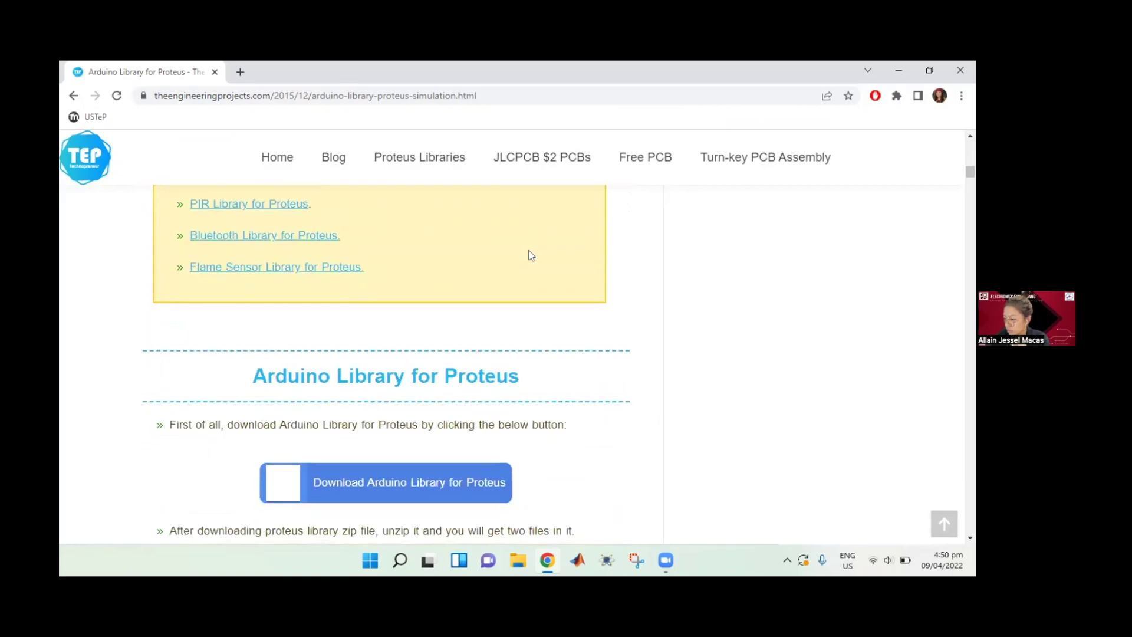
pyautogui.scroll(-2, 530, 253)
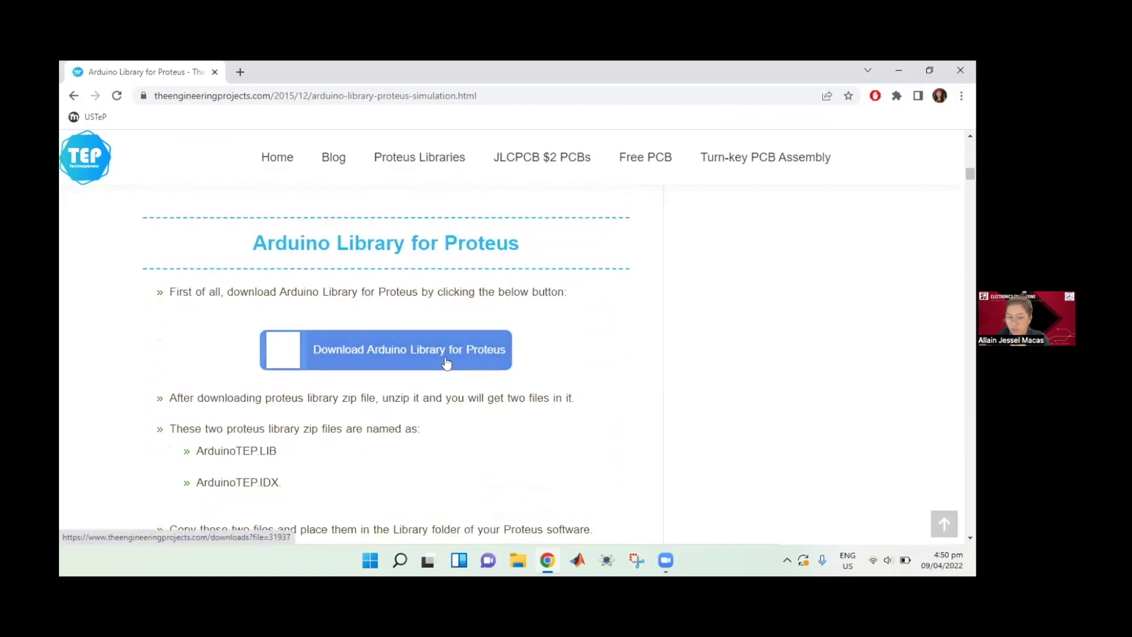
pyautogui.click(446, 363)
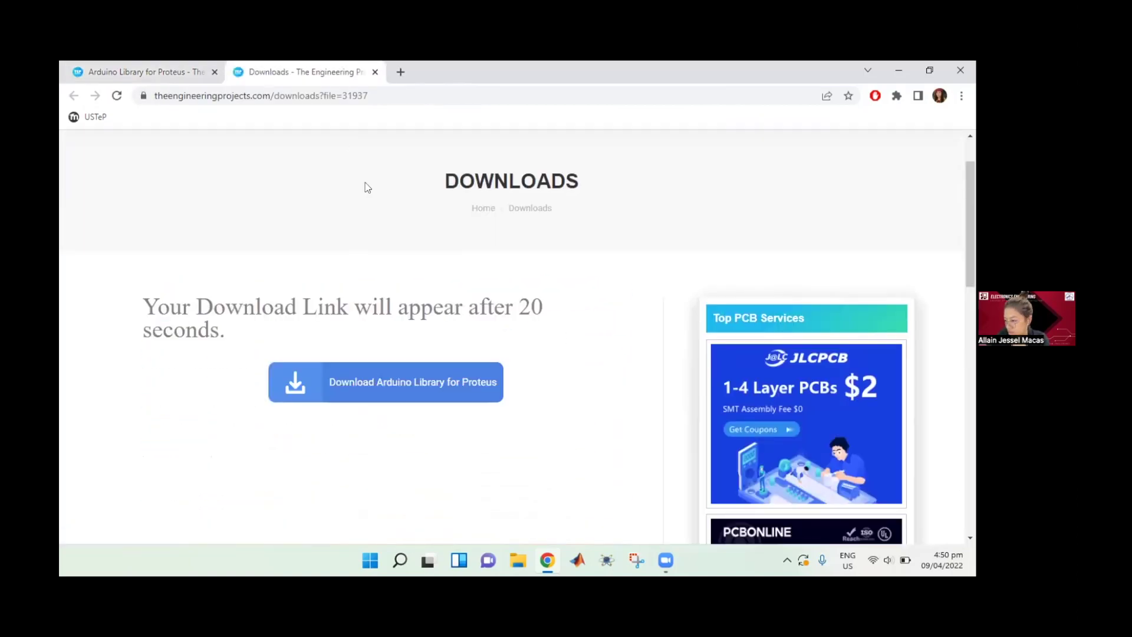
pyautogui.click(415, 397)
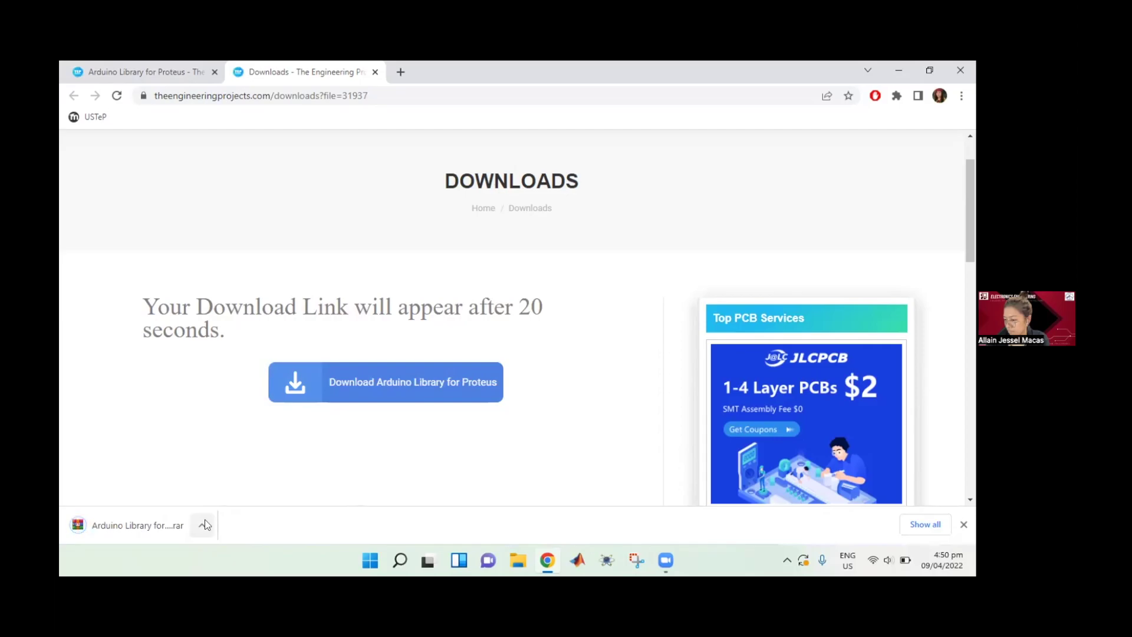
# Step: Show the downloaded archive in Downloads and open it with WinRAR archiver
pyautogui.click(202, 525)
pyautogui.click(248, 475)
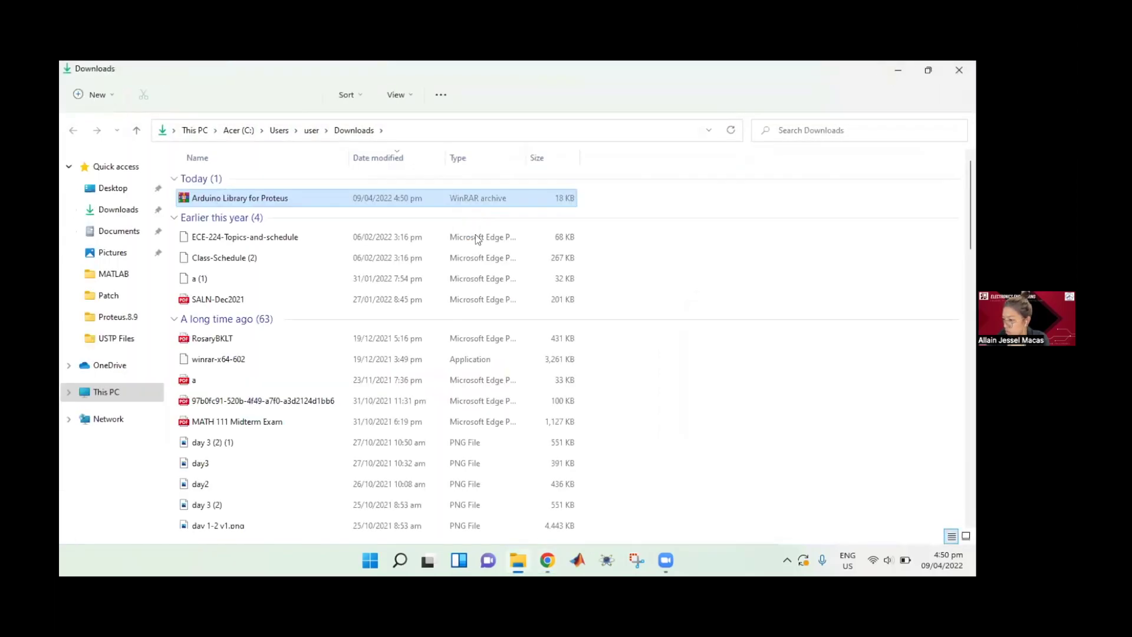
pyautogui.rightClick(307, 200)
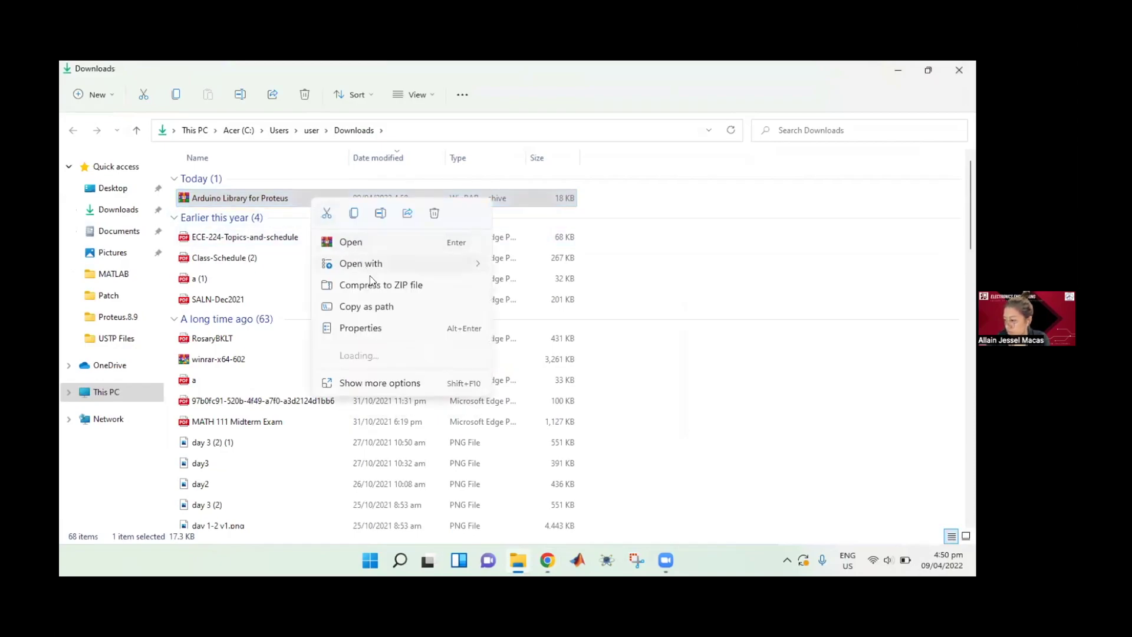
pyautogui.moveTo(412, 263)
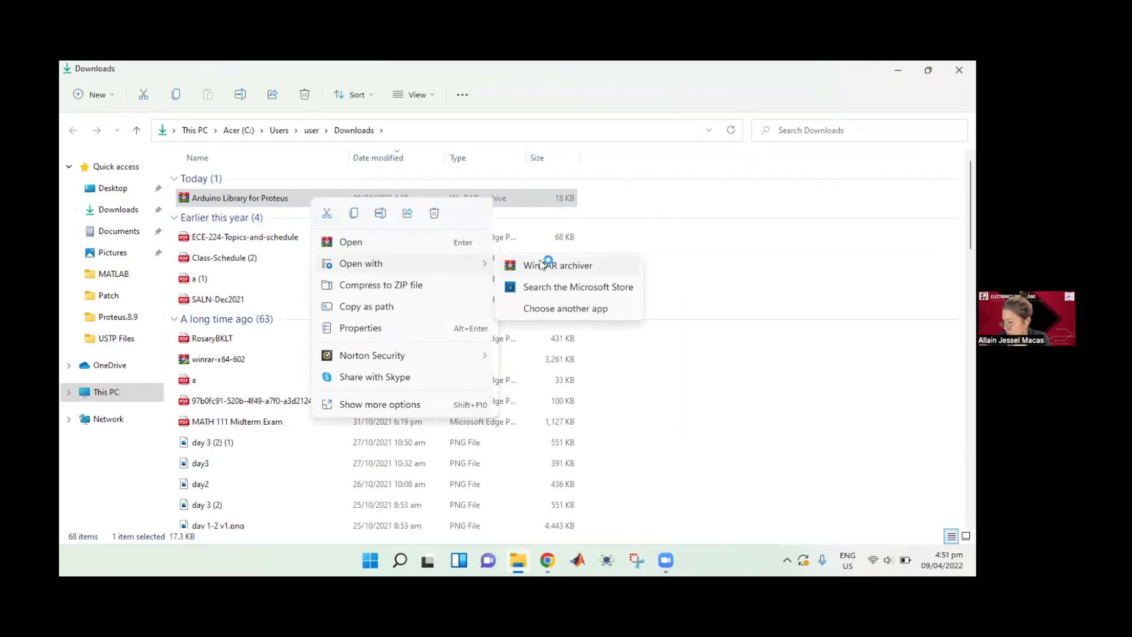
pyautogui.click(541, 265)
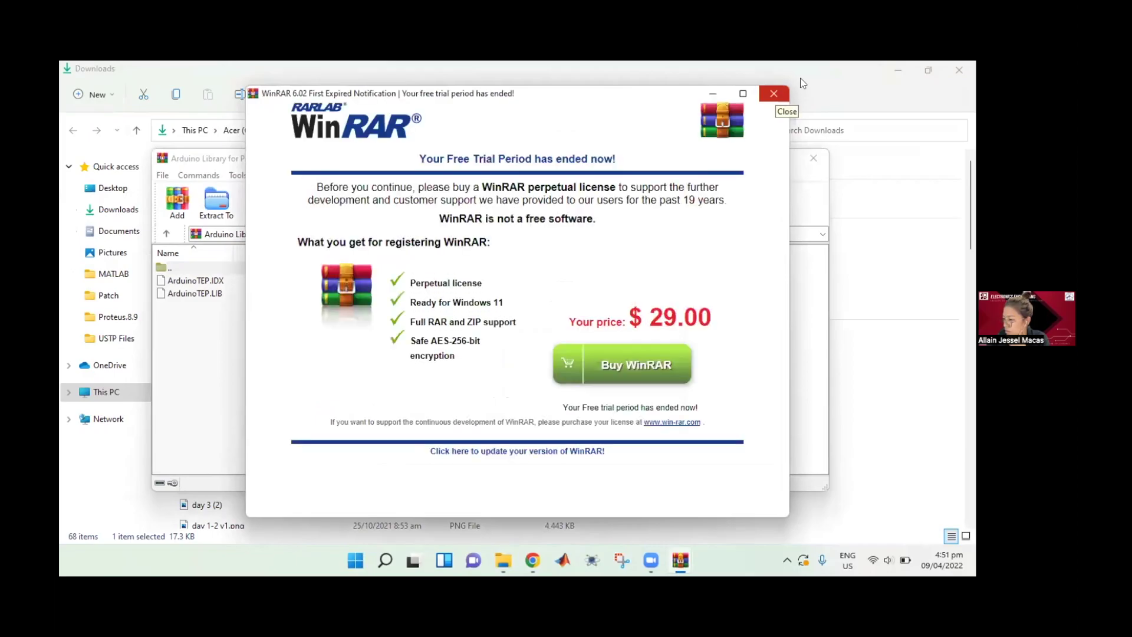
# Step: Dismiss the trial notice and extract ArduinoTEP.IDX and ArduinoTEP.LIB into the default folder
pyautogui.click(784, 91)
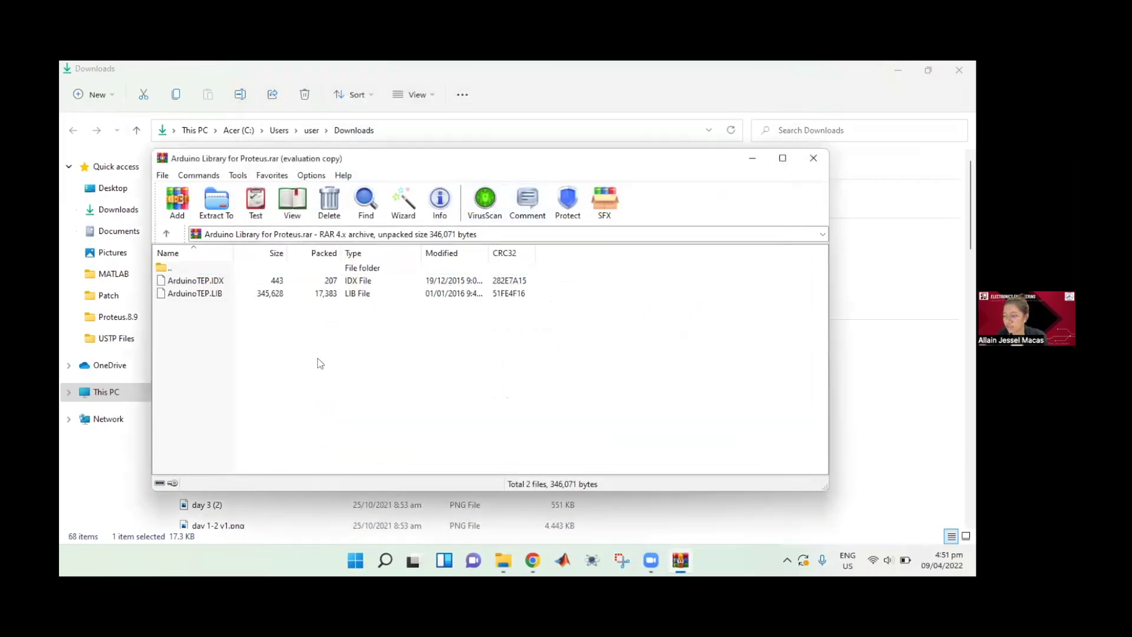
pyautogui.click(218, 295)
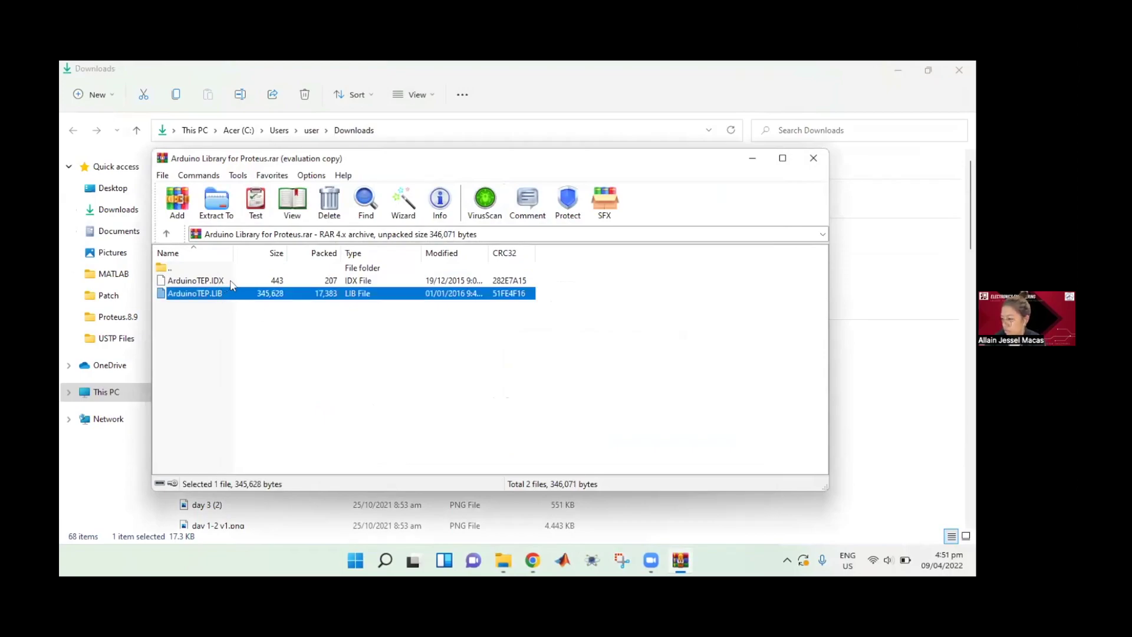
pyautogui.keyDown('shift'); pyautogui.click(231, 282); pyautogui.keyUp('shift')
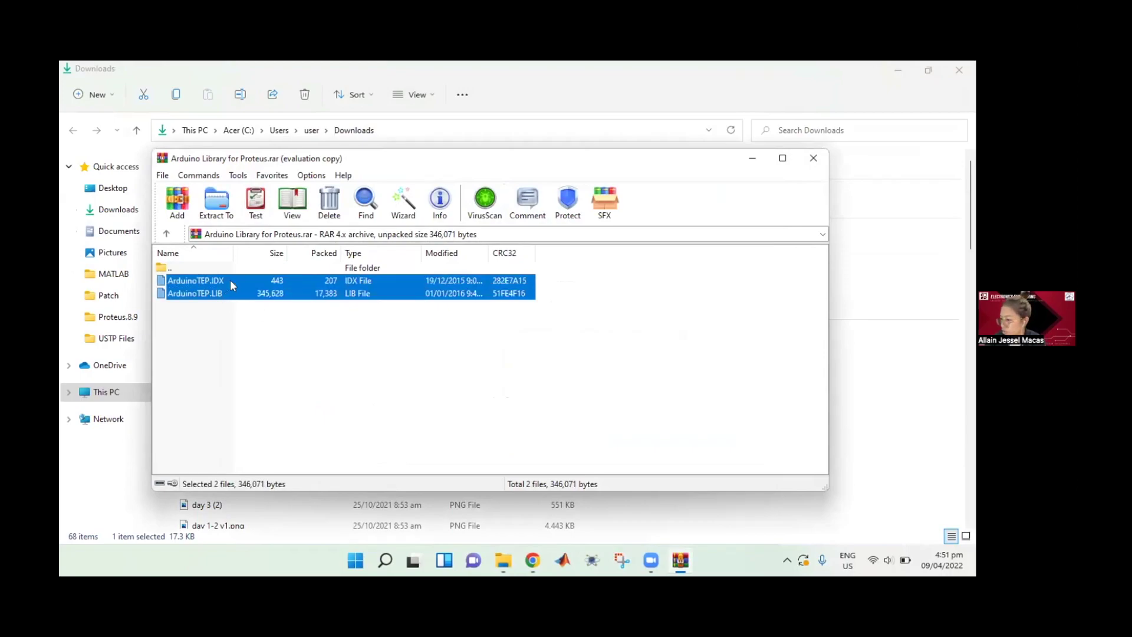
pyautogui.rightClick(231, 283)
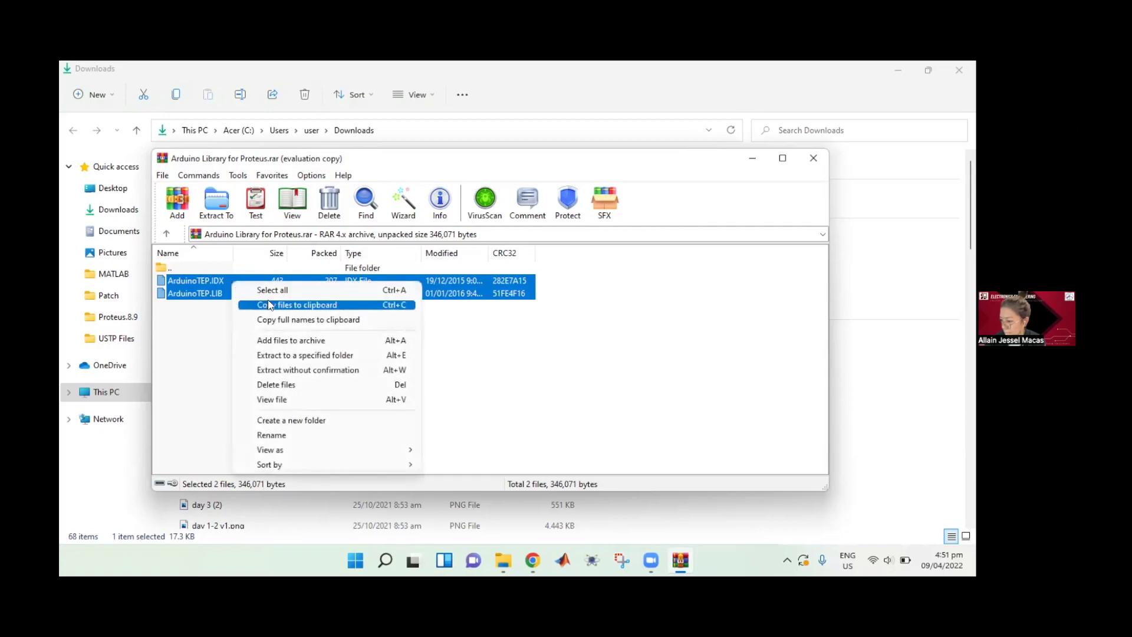
pyautogui.click(318, 356)
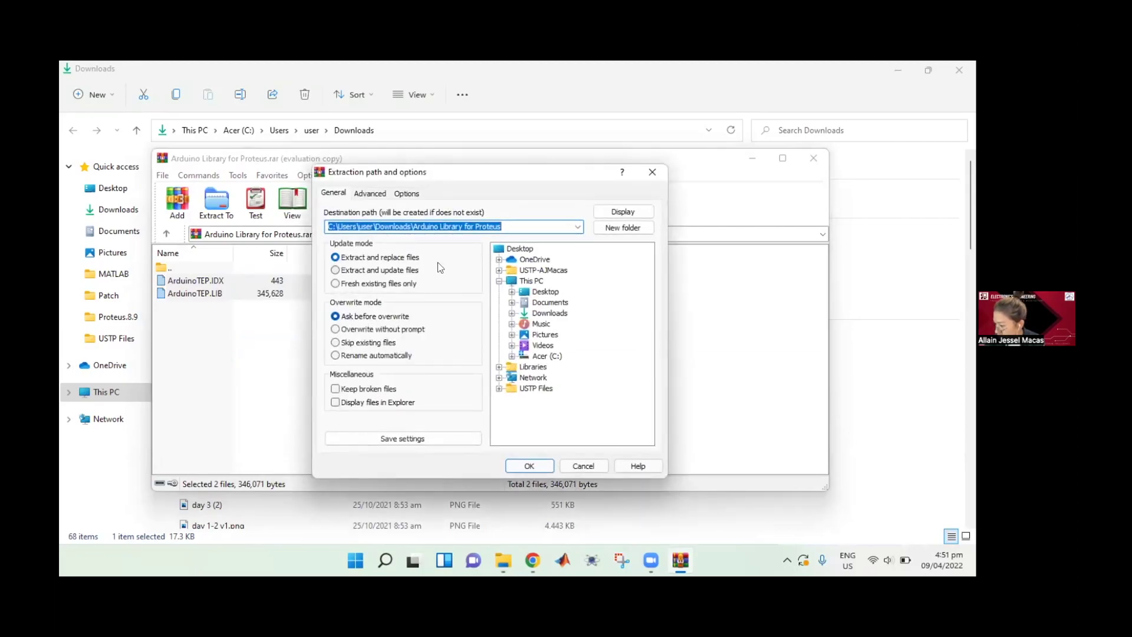
pyautogui.click(596, 465)
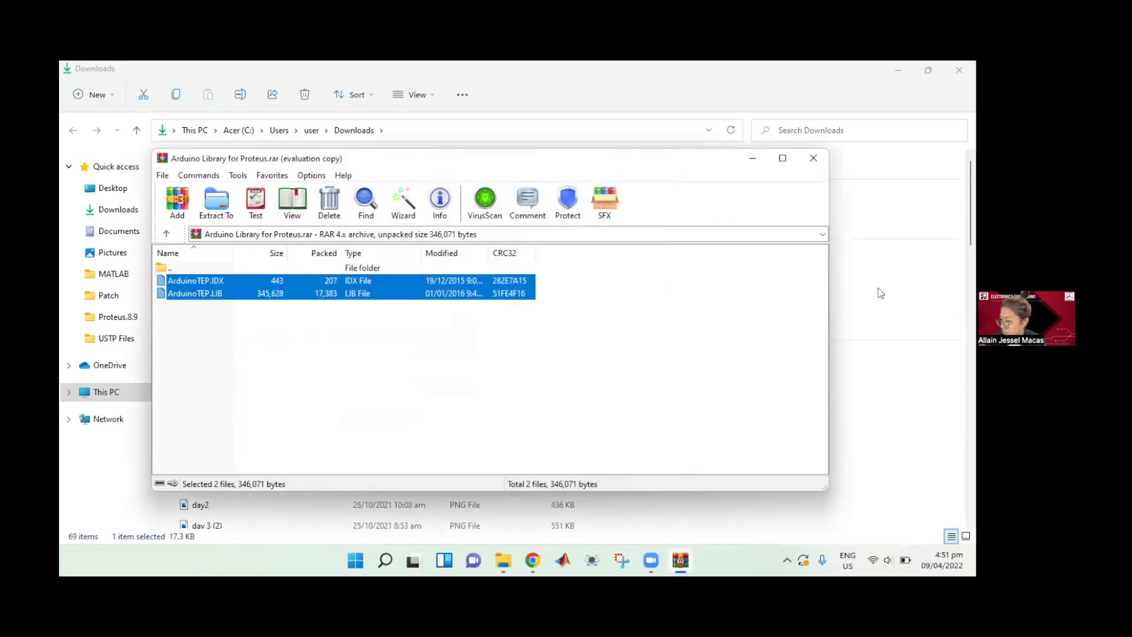
# Step: Open the extracted Arduino Library for Proteus folder and copy both ArduinoTEP files
pyautogui.click(880, 293)
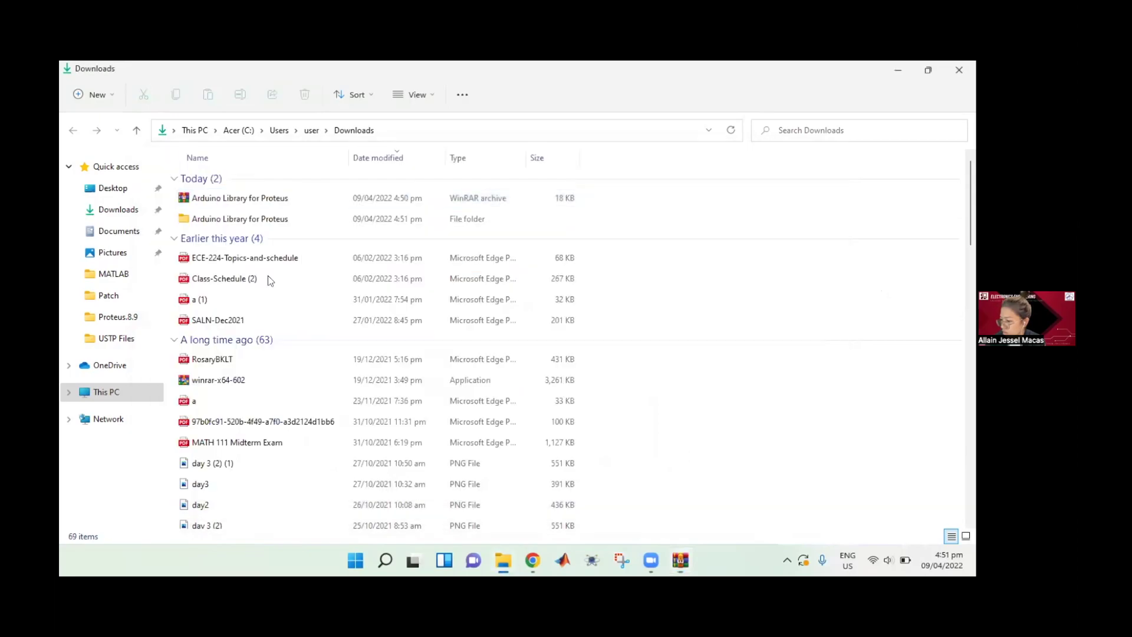
pyautogui.click(243, 213)
pyautogui.press('Return')
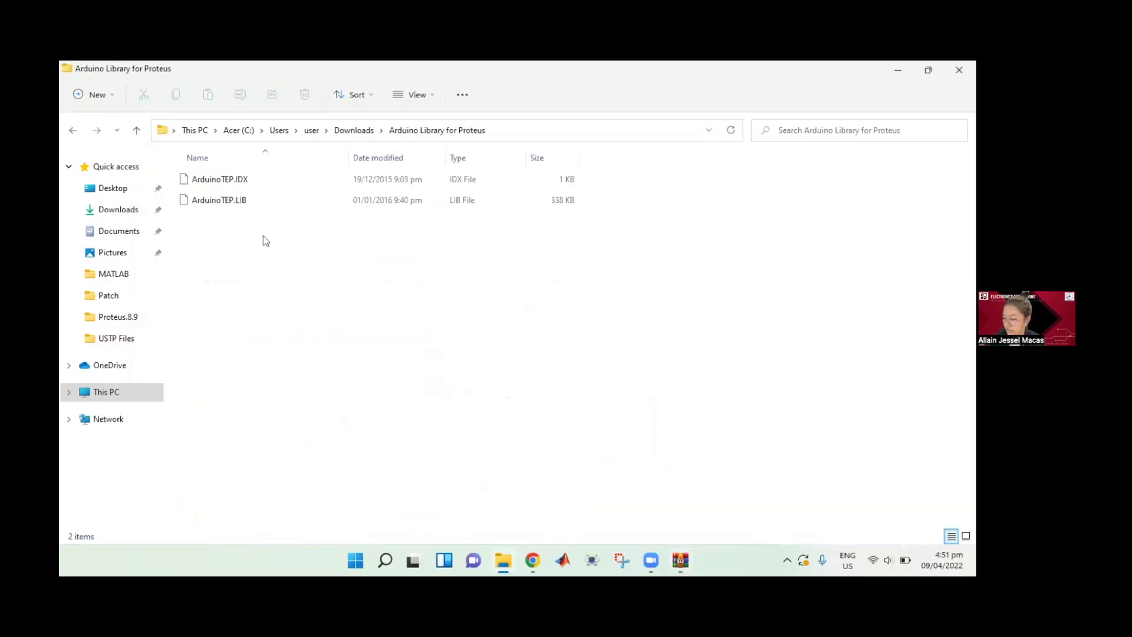
pyautogui.moveTo(228, 230); pyautogui.dragTo(234, 175)
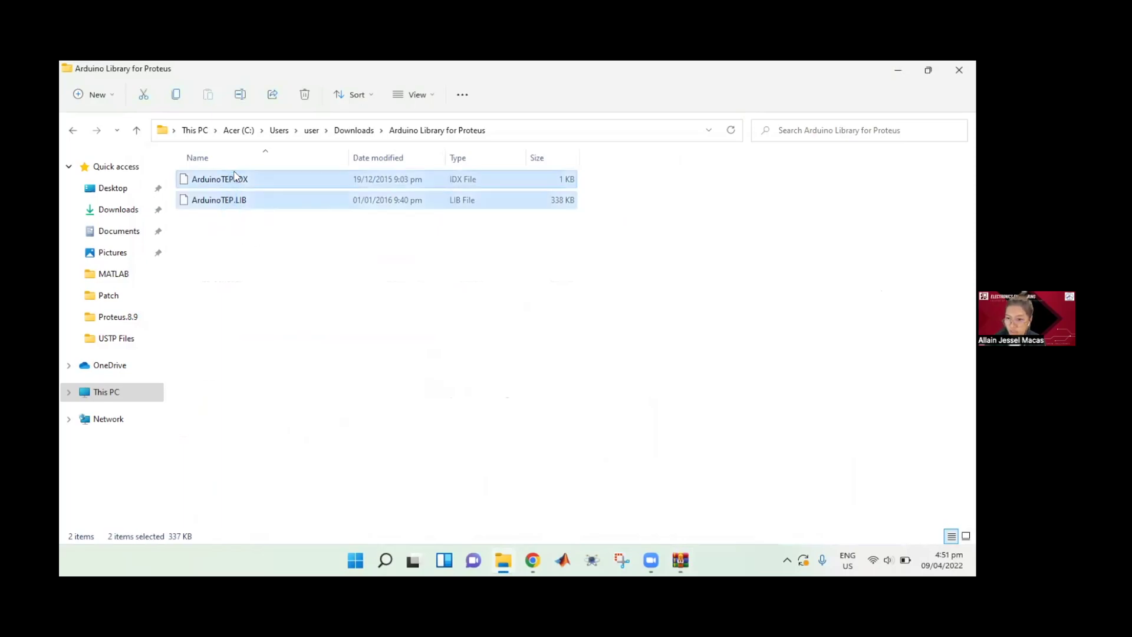
pyautogui.rightClick(273, 195)
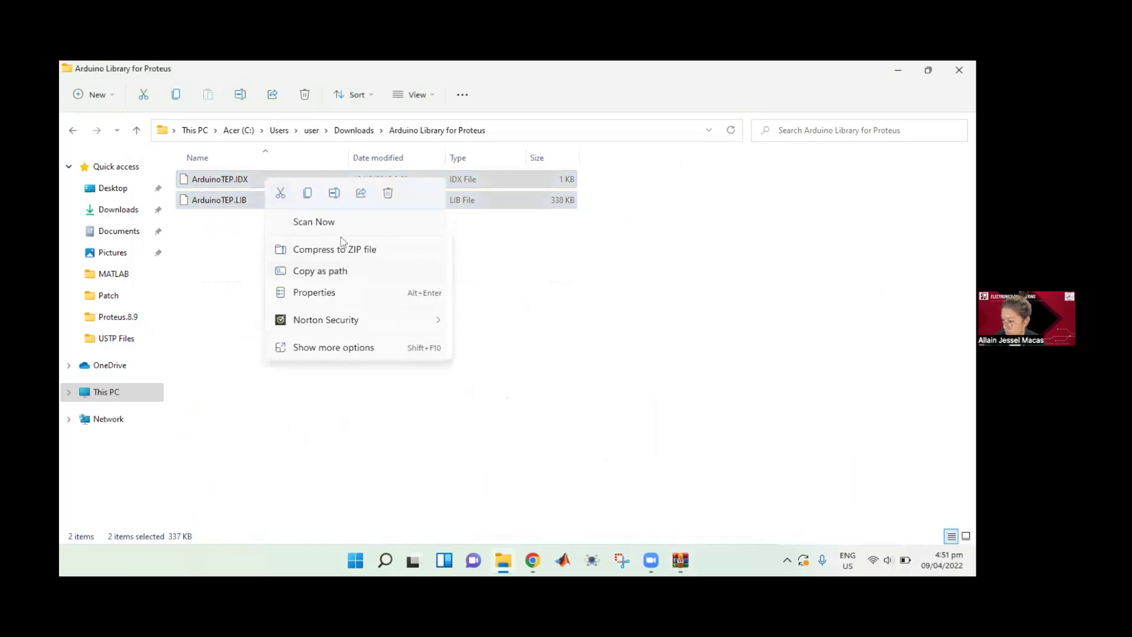
pyautogui.click(308, 193)
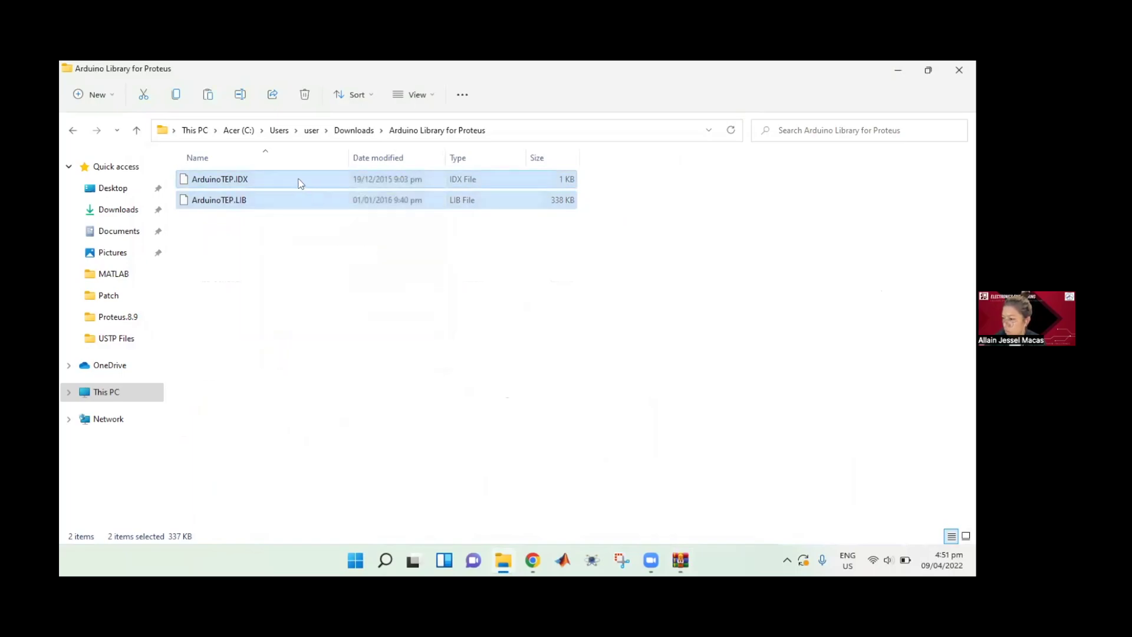
pyautogui.rightClick(300, 183)
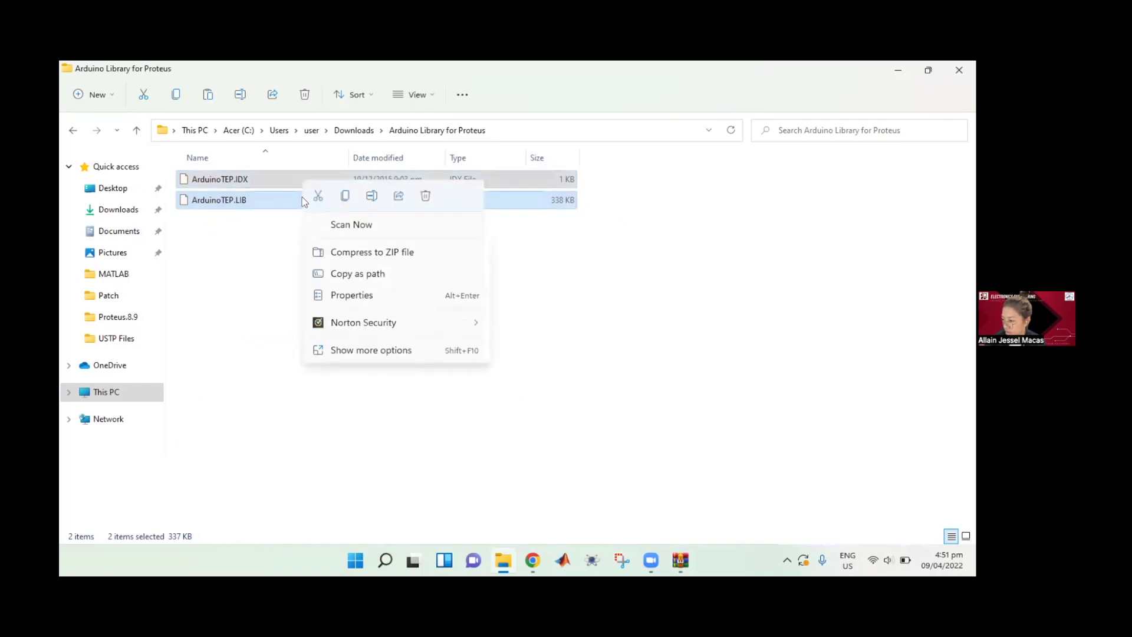
pyautogui.click(346, 198)
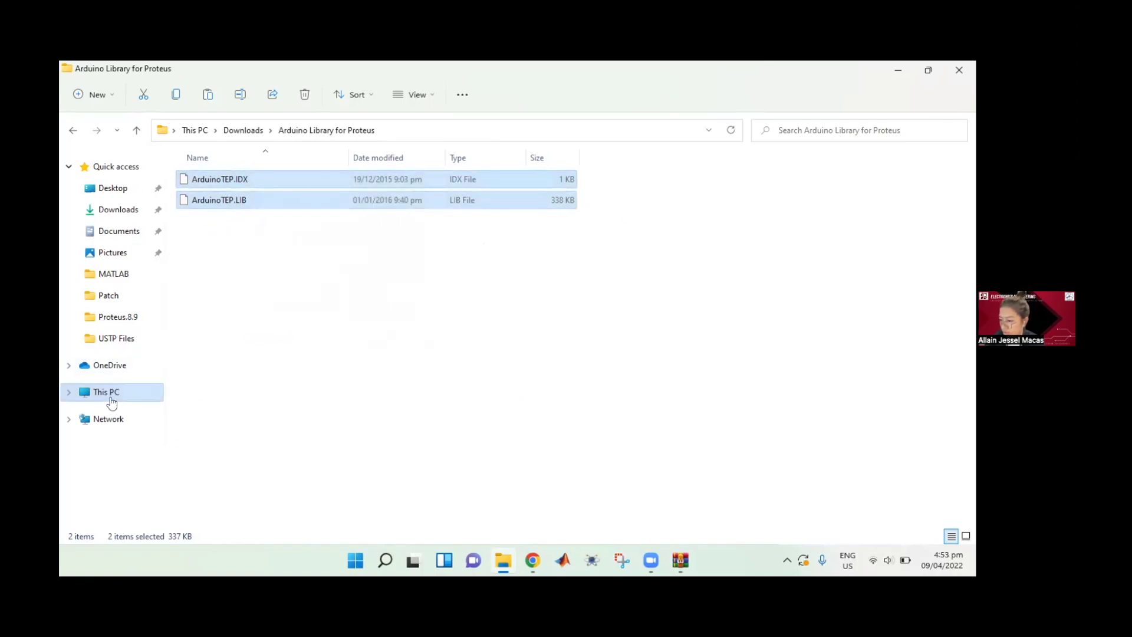
# Step: Go to C: > ProgramData (x86) > Labcenter Electronics > Proteus 8 Professional > LIBRARY
pyautogui.click(111, 403)
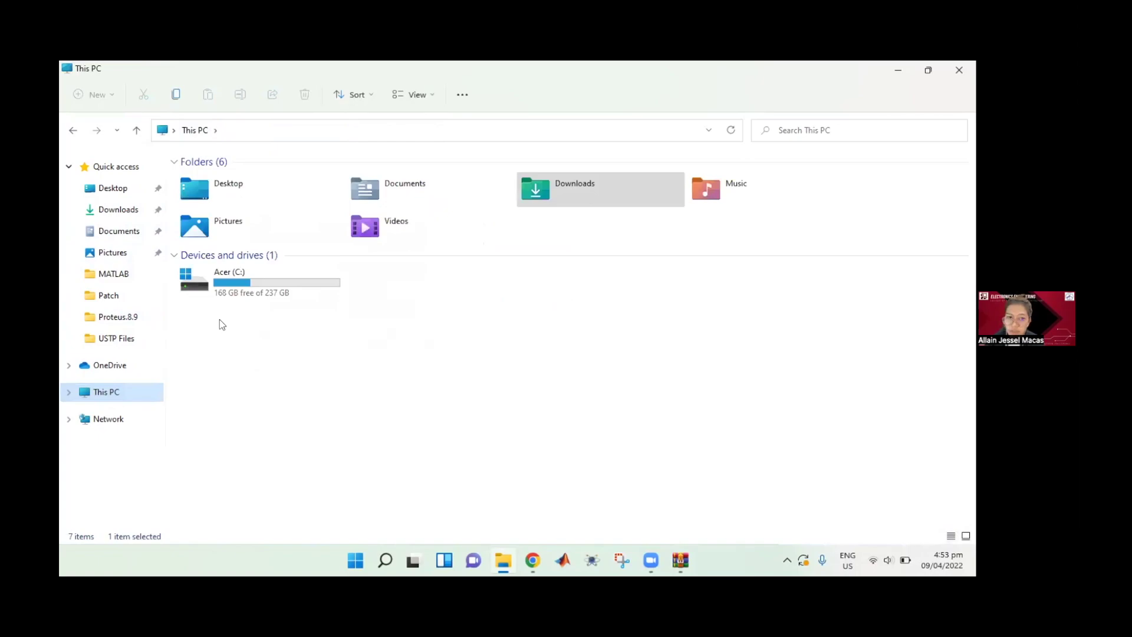
pyautogui.doubleClick(258, 286)
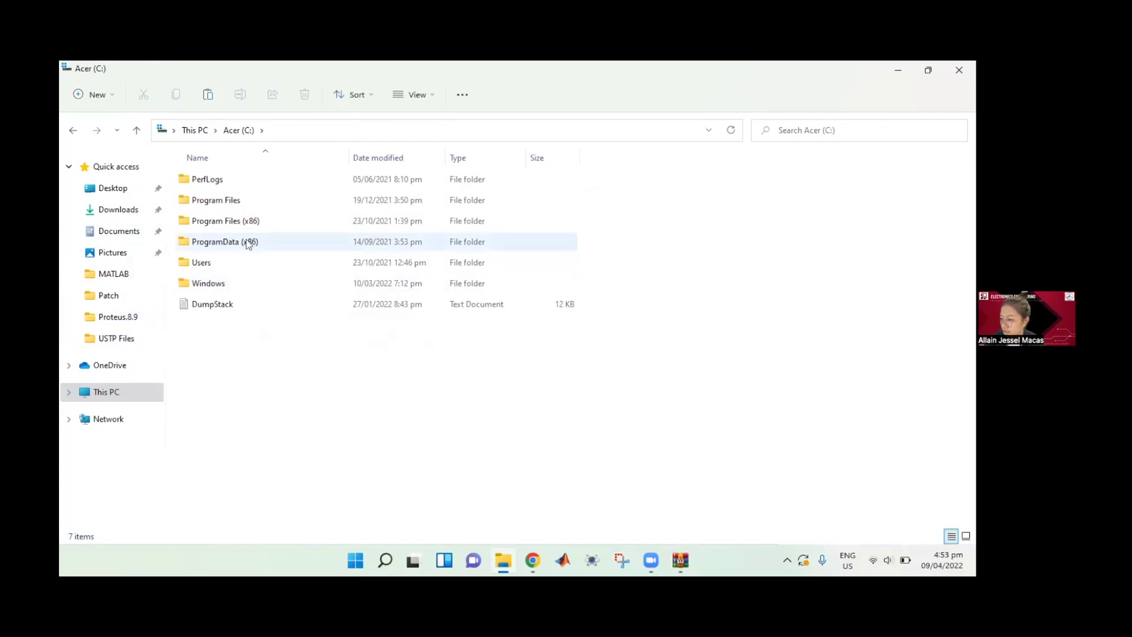
pyautogui.doubleClick(246, 242)
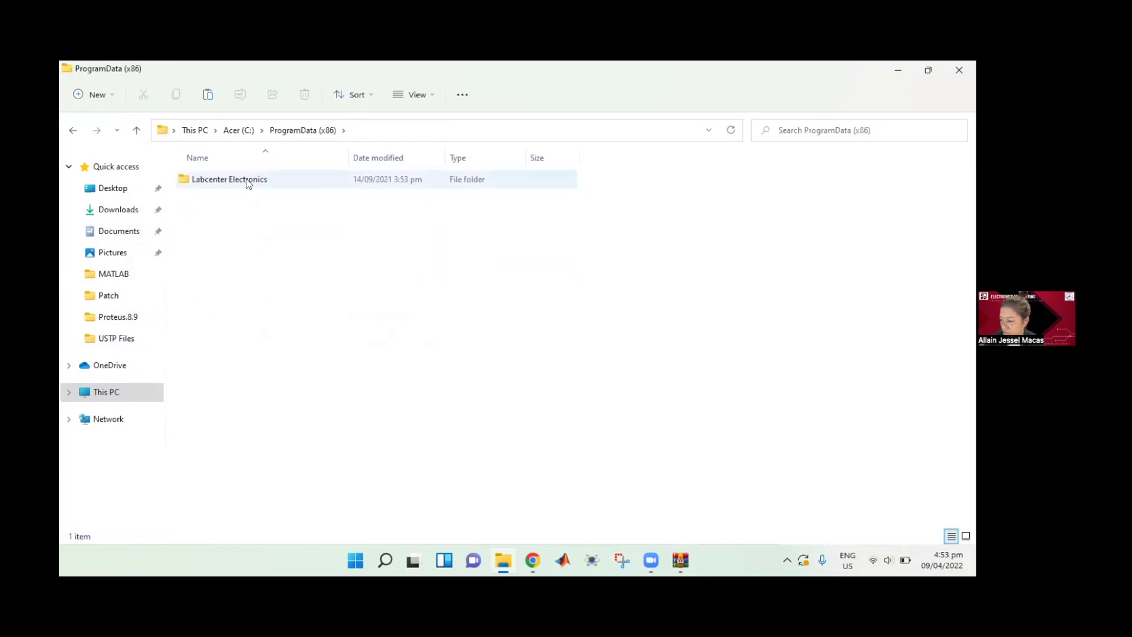
pyautogui.doubleClick(247, 181)
pyautogui.click(257, 182)
pyautogui.doubleClick(258, 182)
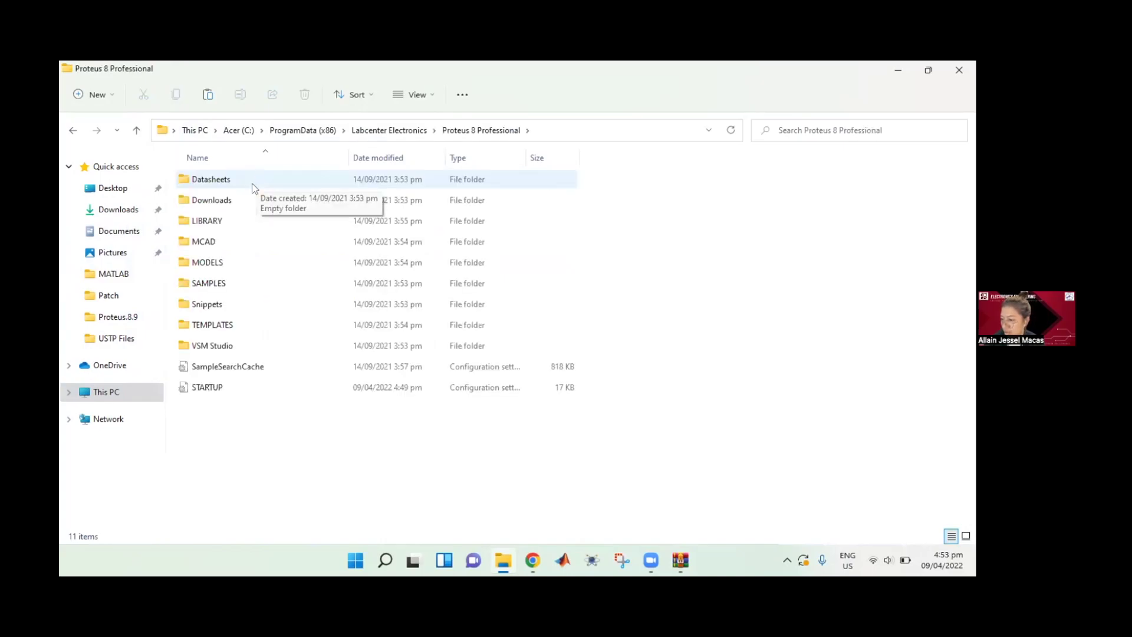
pyautogui.click(245, 218)
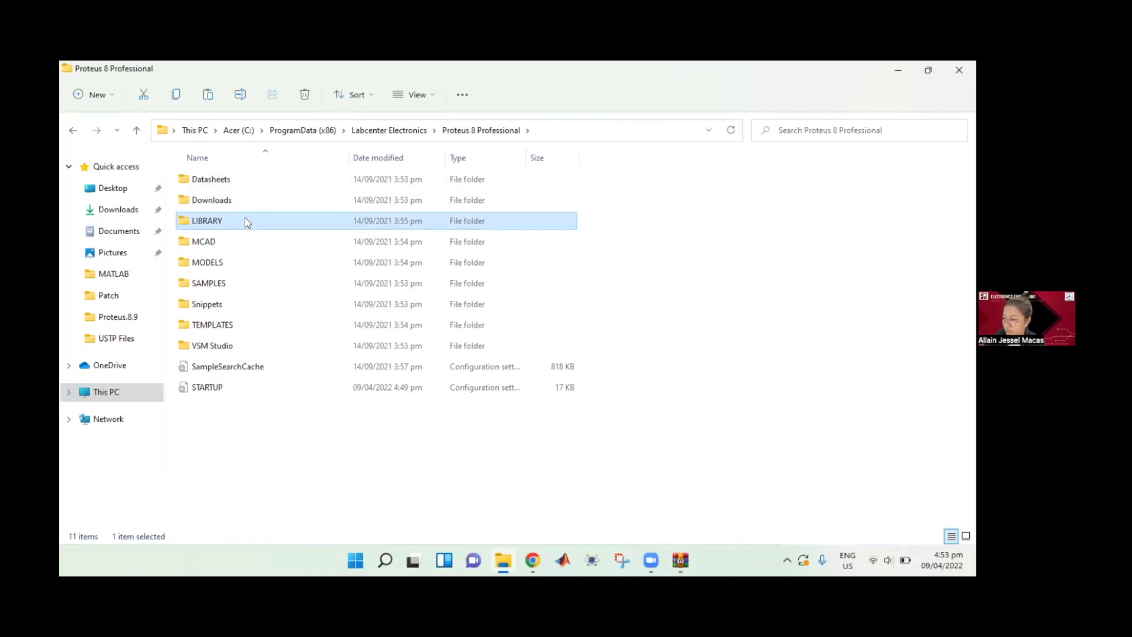
pyautogui.doubleClick(245, 219)
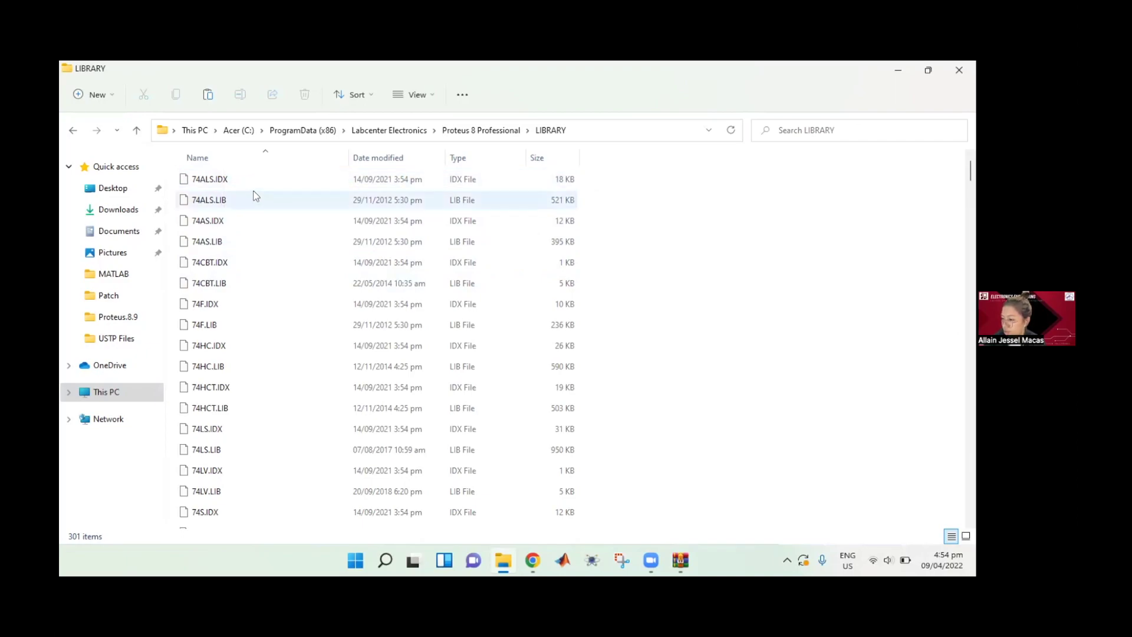
# Step: Paste the two ArduinoTEP files into LIBRARY and confirm ArduinoTEP.LIB arrived
pyautogui.click(243, 185)
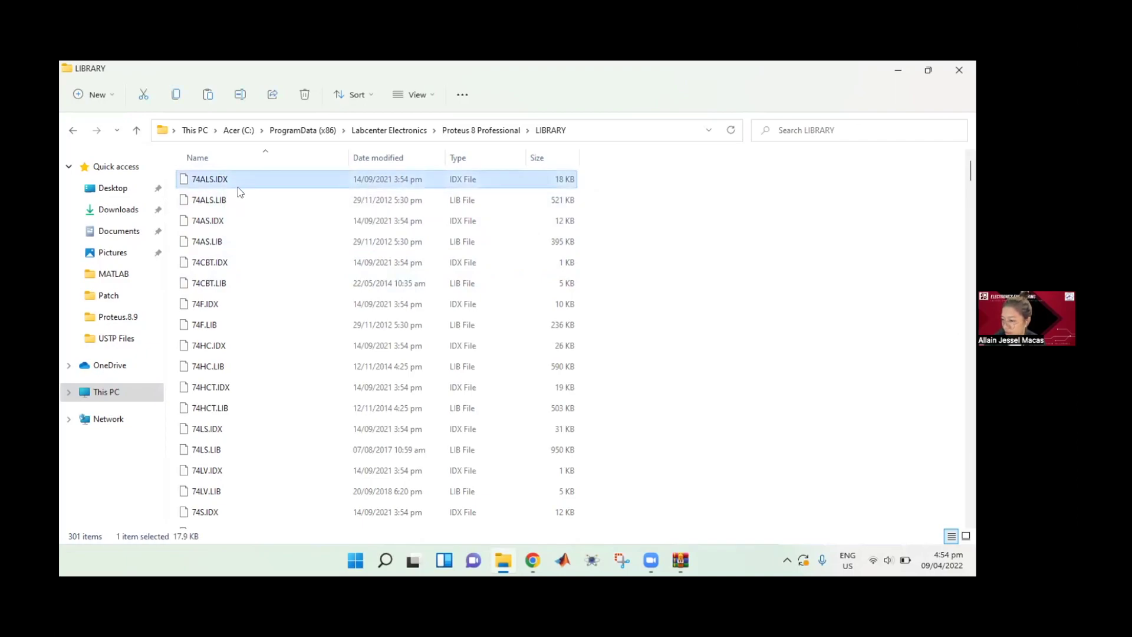
pyautogui.click(239, 204)
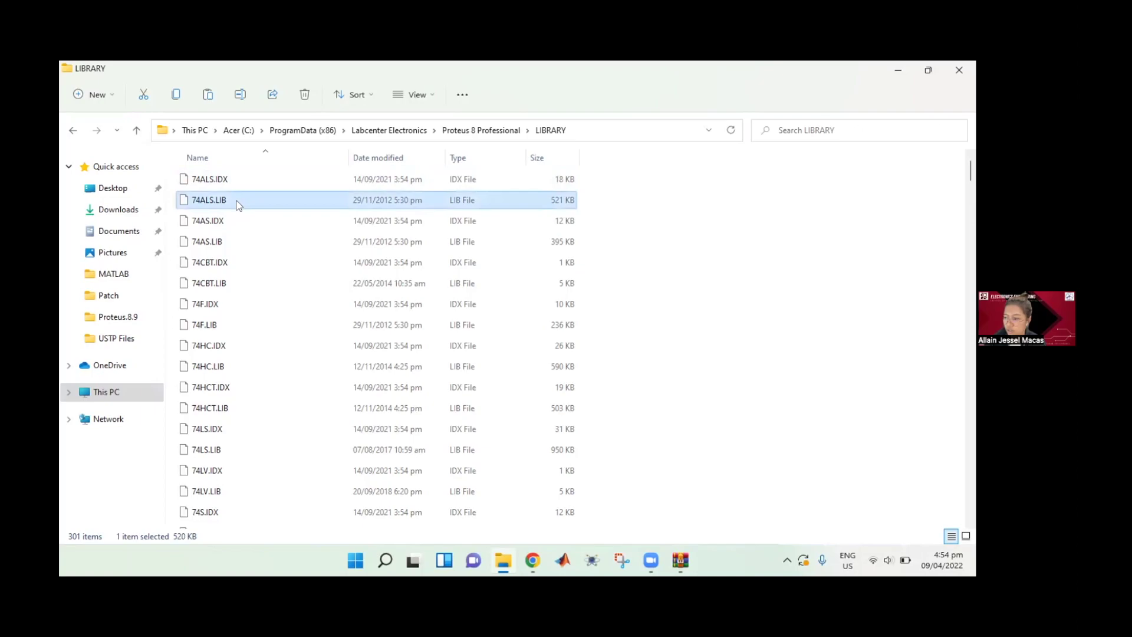
pyautogui.click(685, 238)
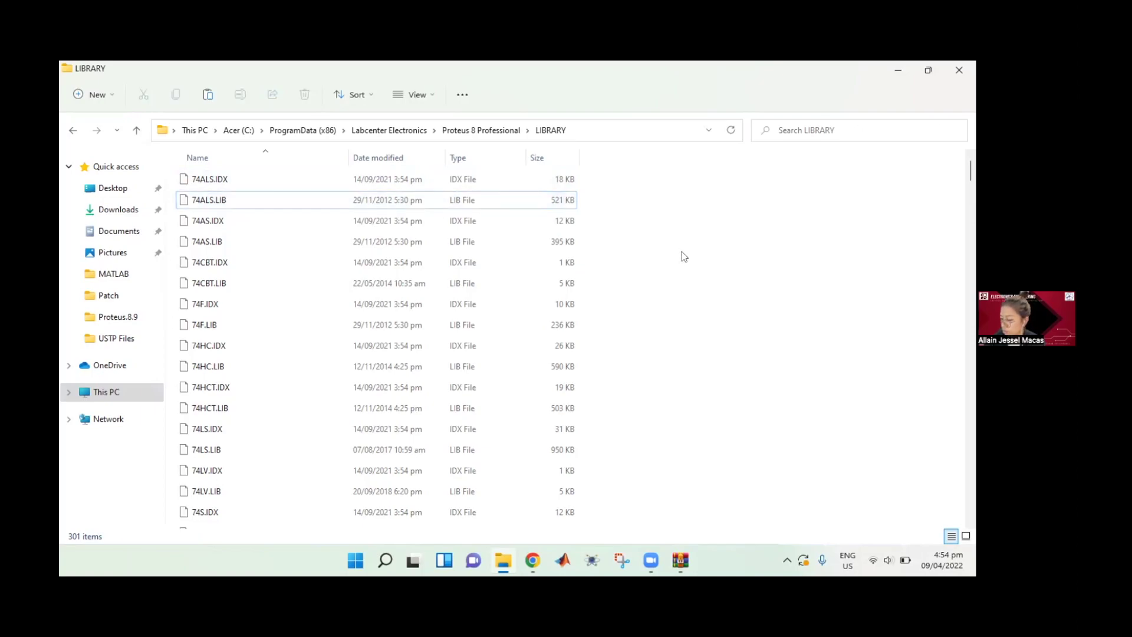
pyautogui.rightClick(683, 255)
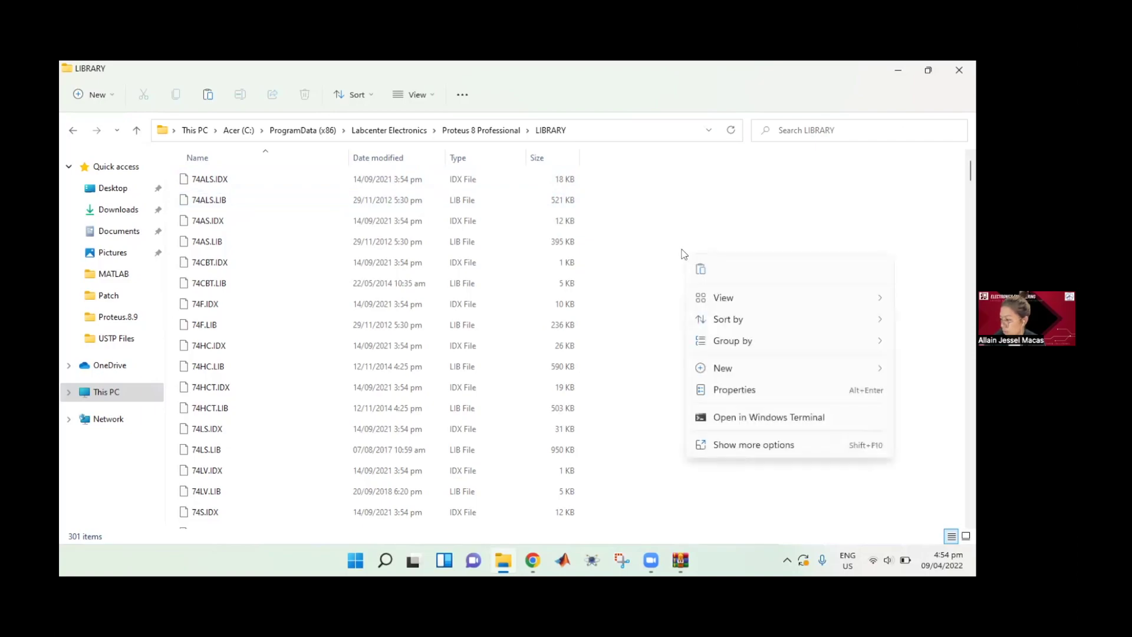
pyautogui.click(702, 269)
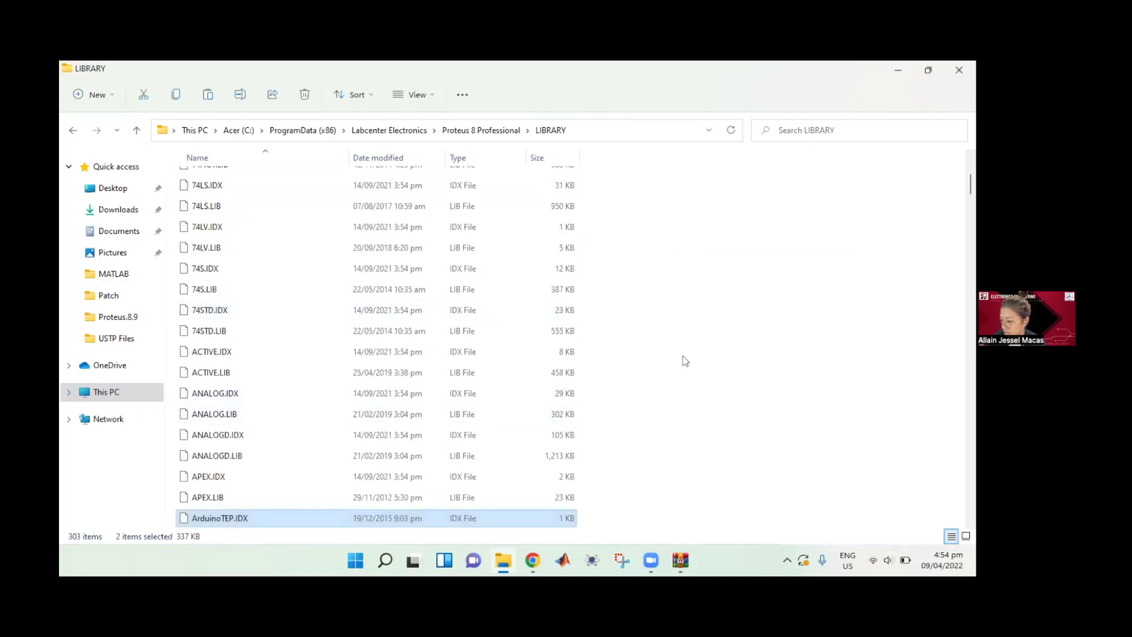
pyautogui.scroll(-2, 684, 359)
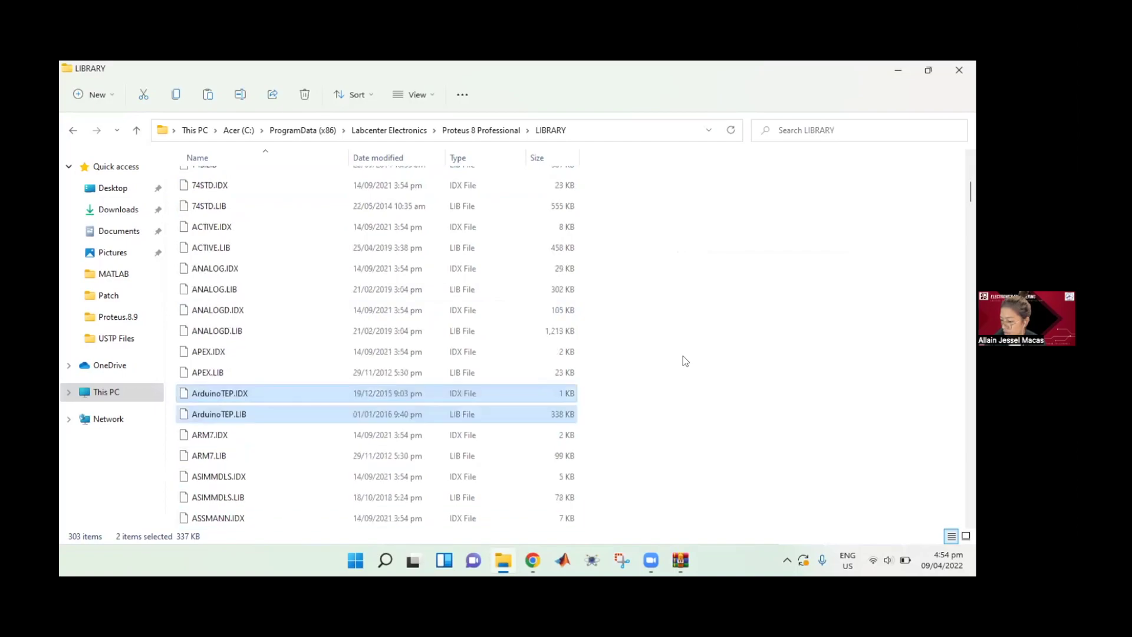
pyautogui.click(242, 414)
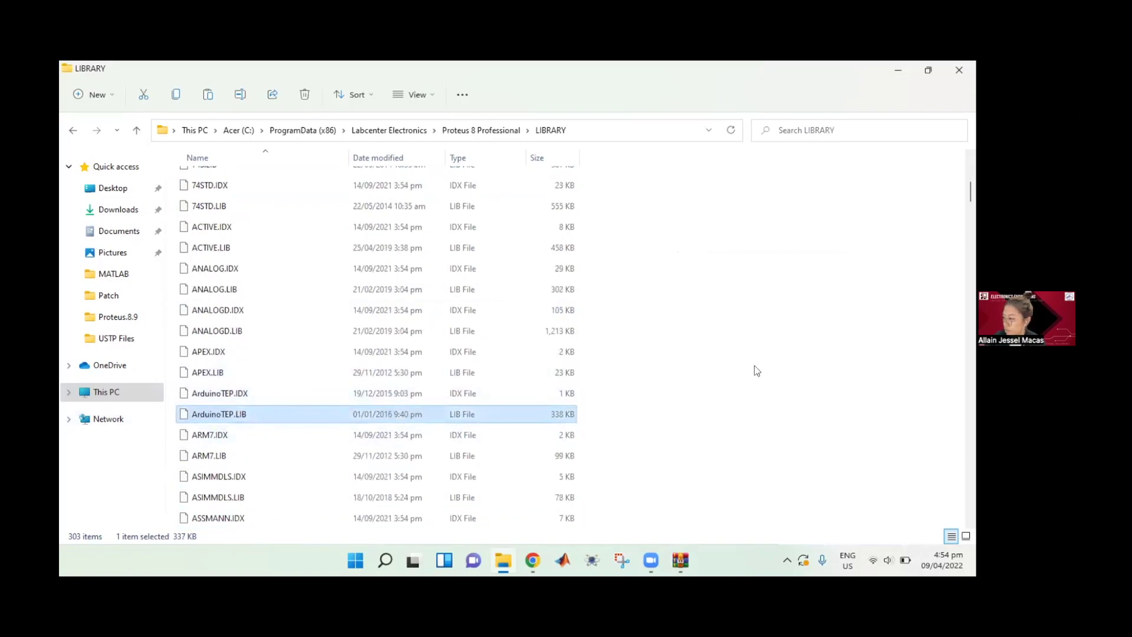
pyautogui.click(768, 358)
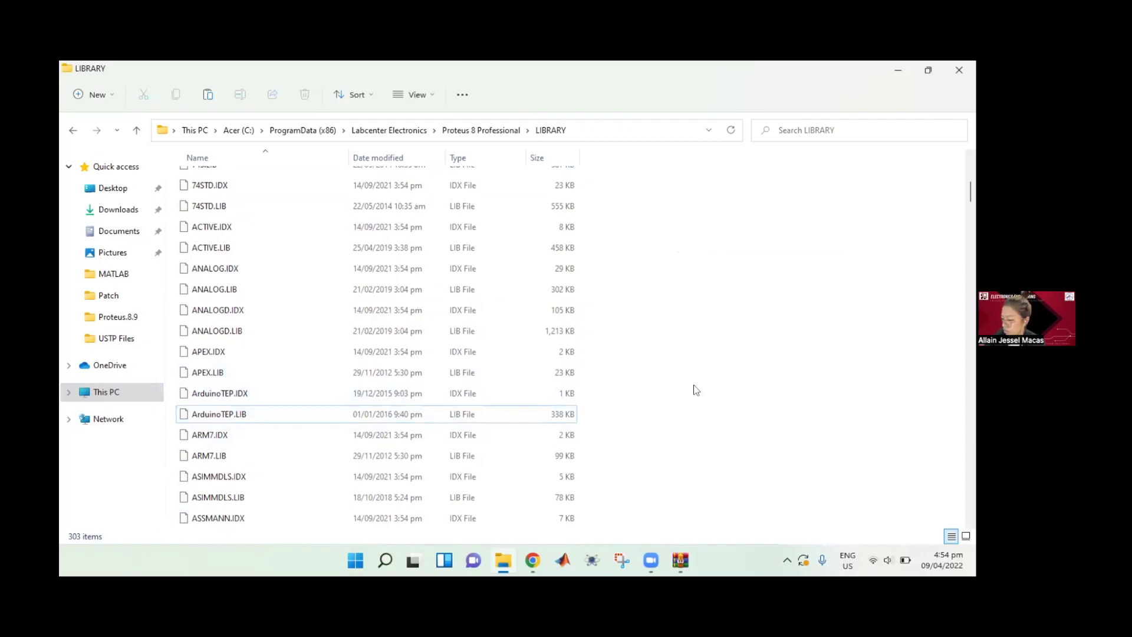
# Step: Show the desktop, launch Proteus 8 Professional and open a new Schematic Capture sheet
pyautogui.press('super+d')
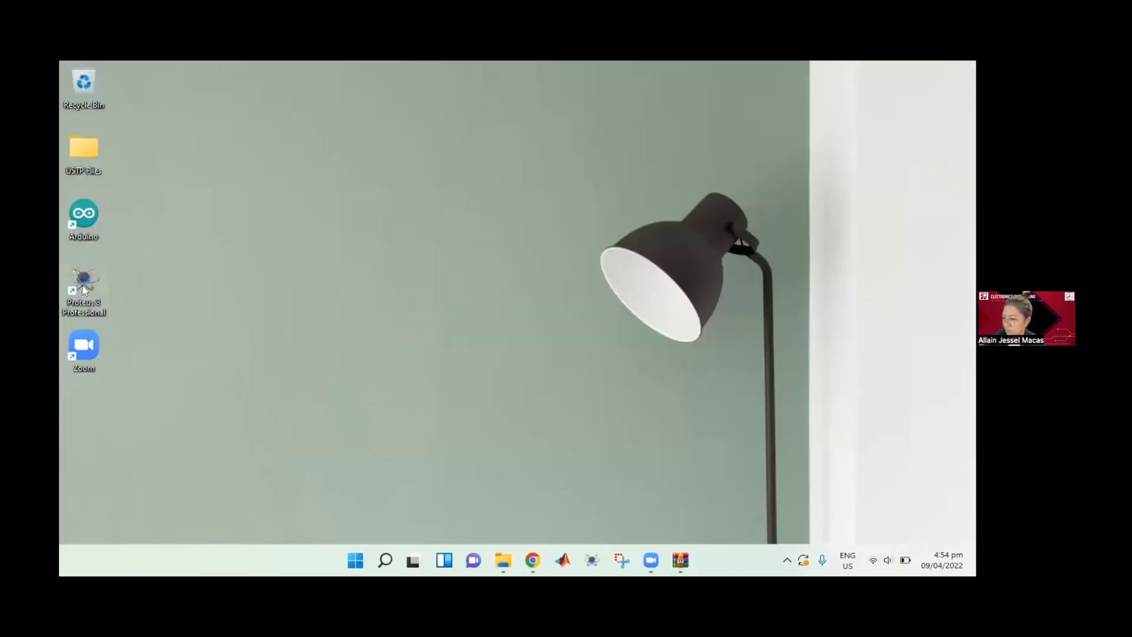
pyautogui.doubleClick(83, 284)
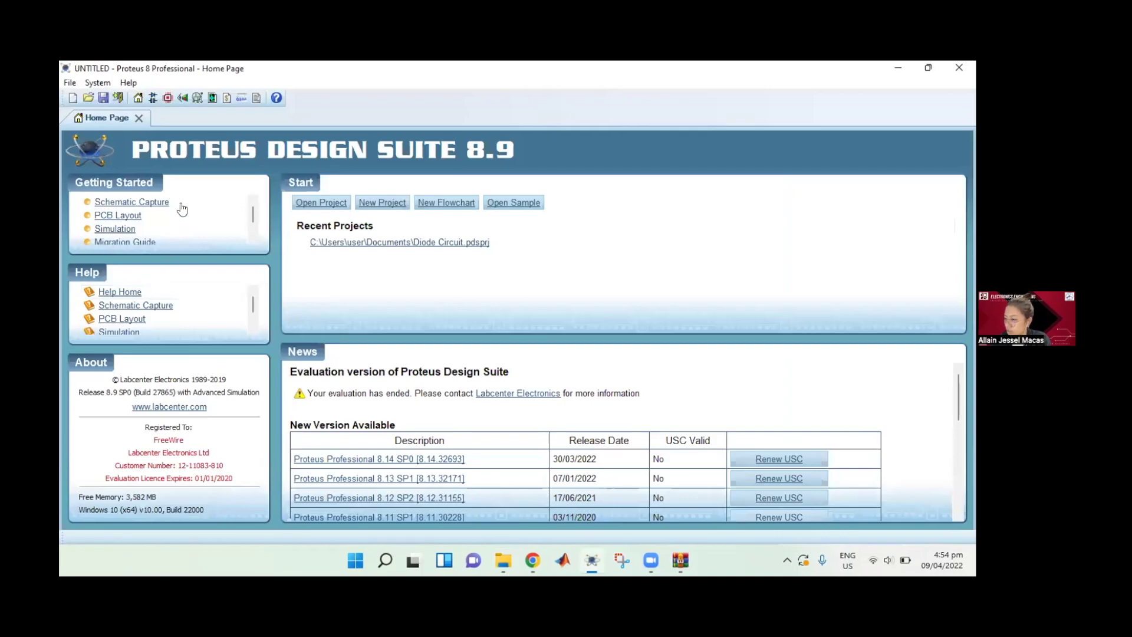
pyautogui.click(153, 98)
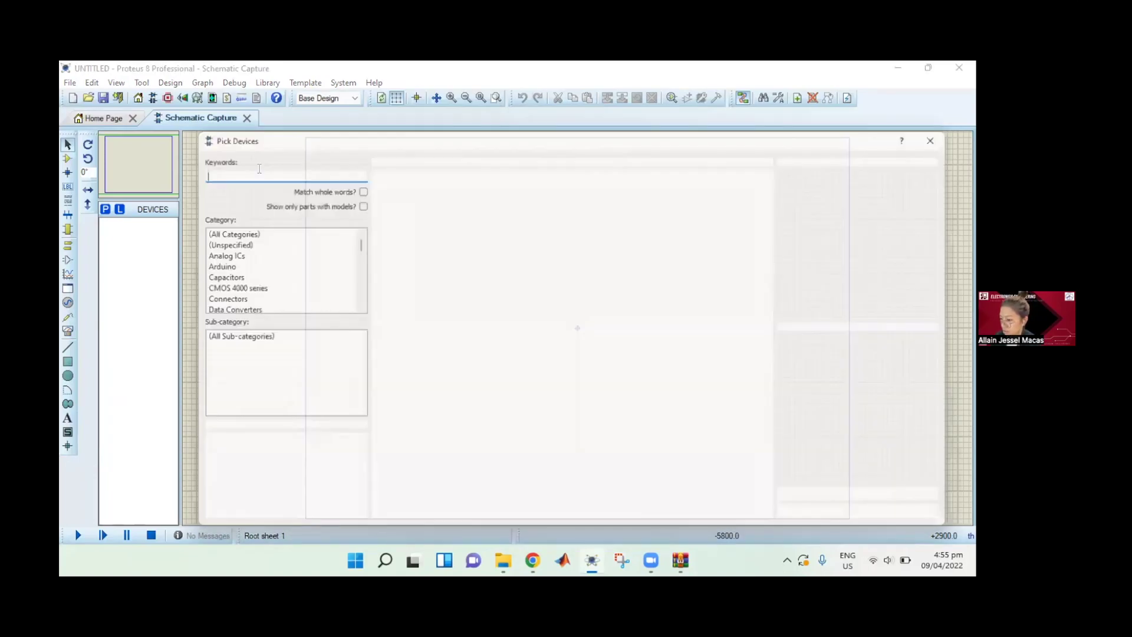
# Step: Search 'arduino' in the Arduino category and add the ARDUINO UNO board to the devices list
pyautogui.write('uino')
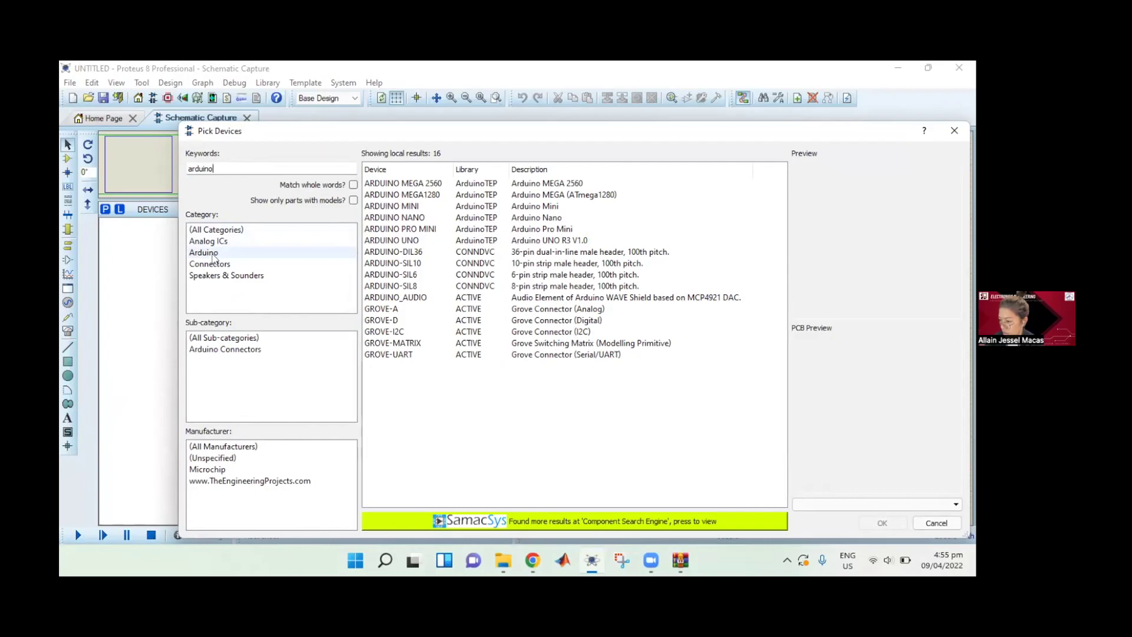
pyautogui.click(209, 253)
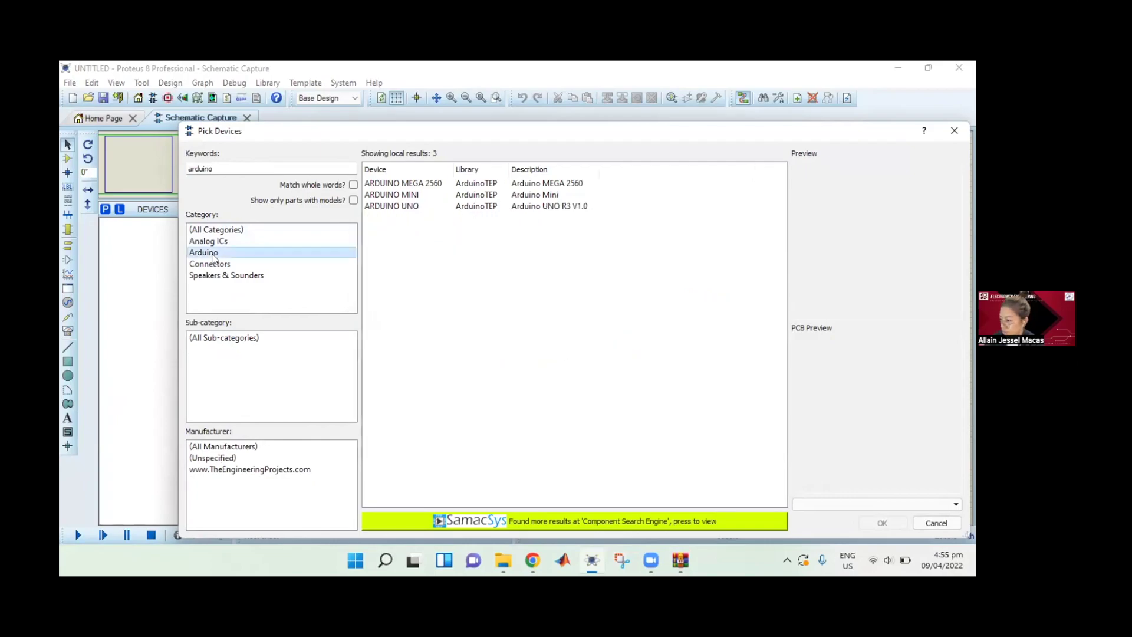
pyautogui.click(439, 183)
pyautogui.click(425, 199)
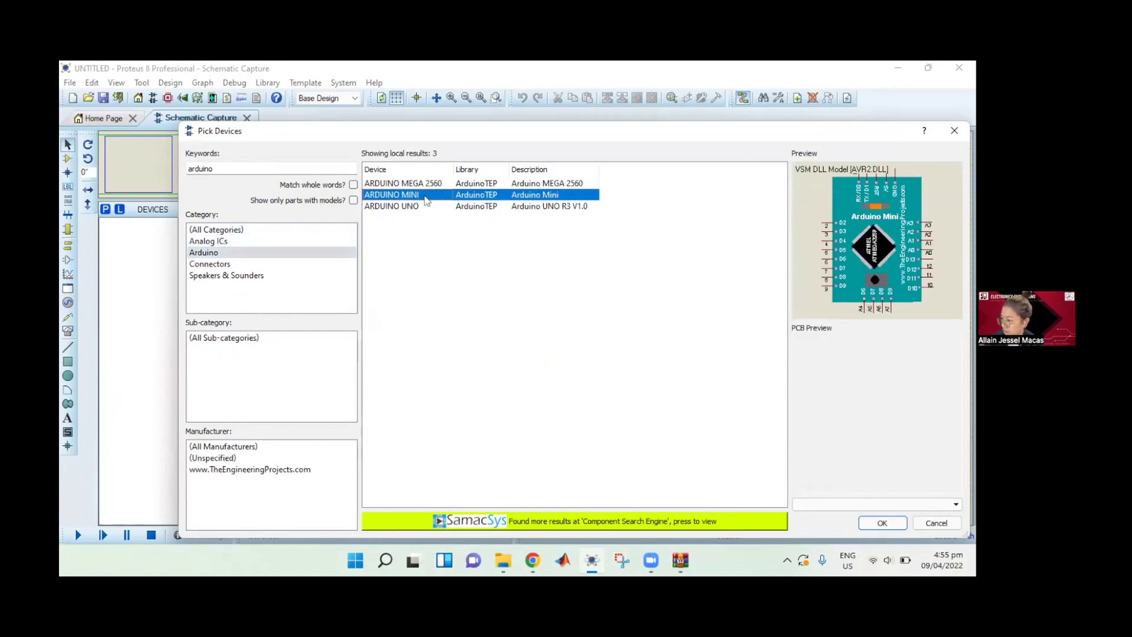
pyautogui.click(426, 209)
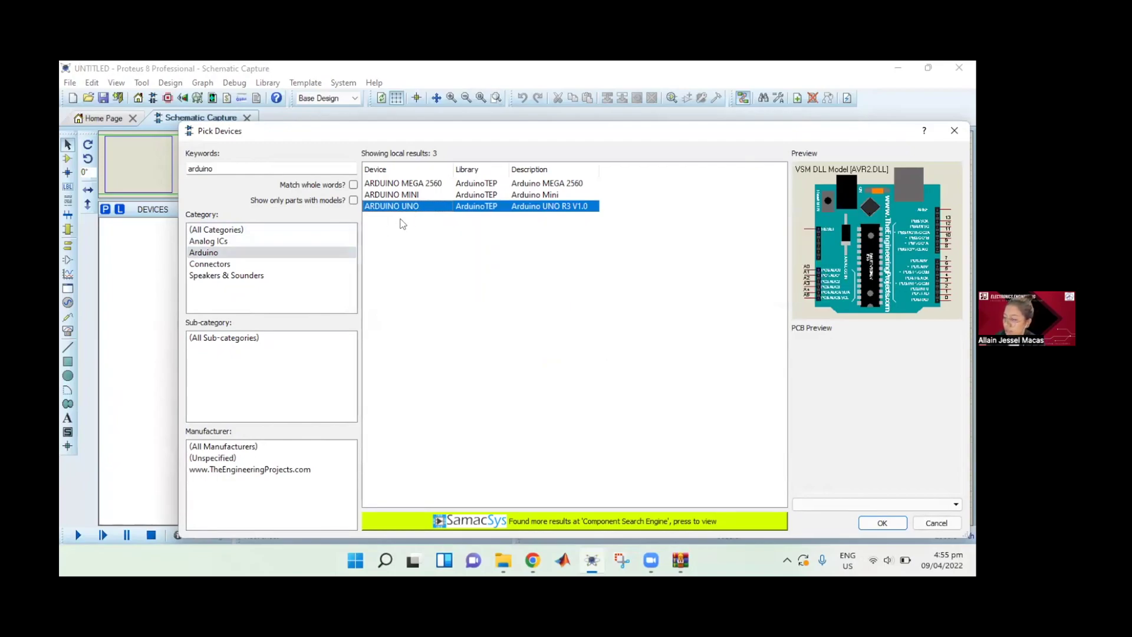
pyautogui.click(429, 187)
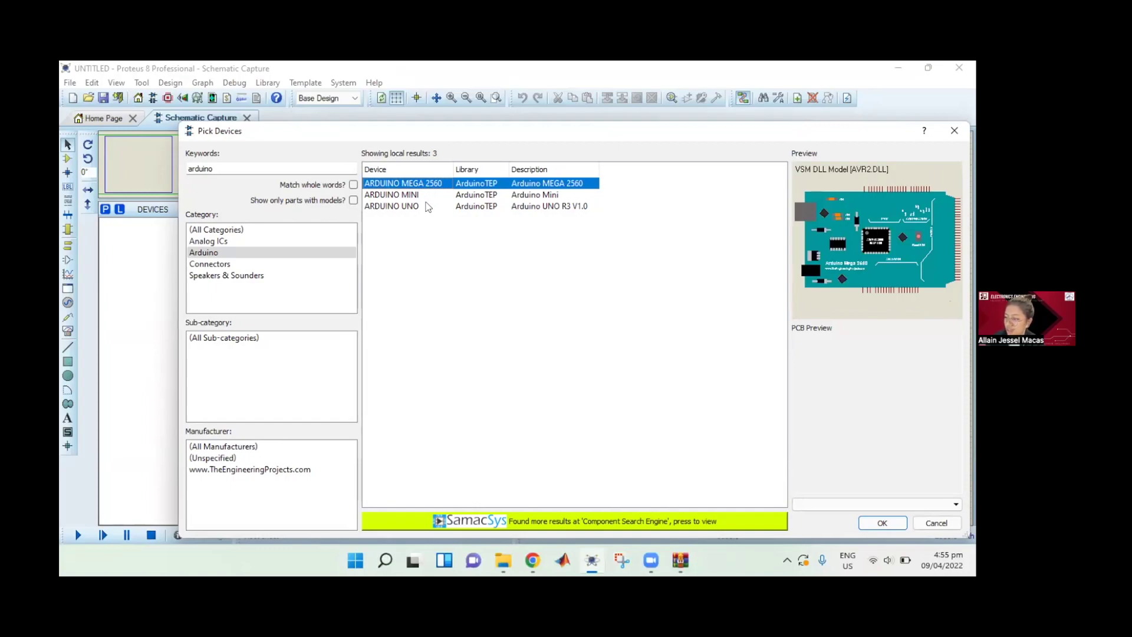
pyautogui.click(428, 207)
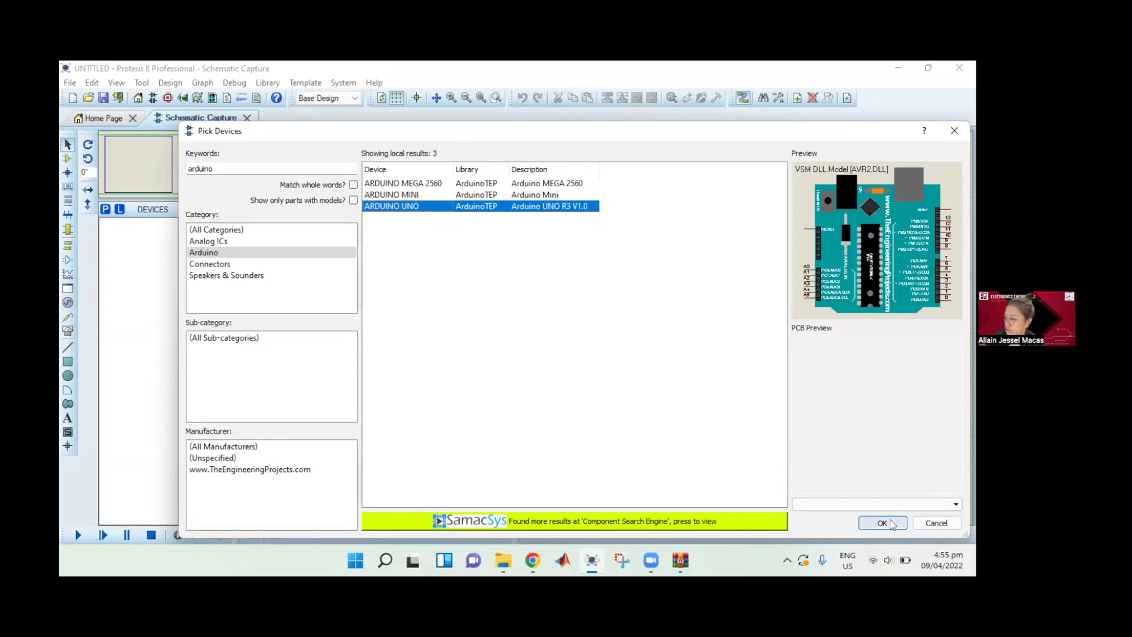
pyautogui.click(883, 523)
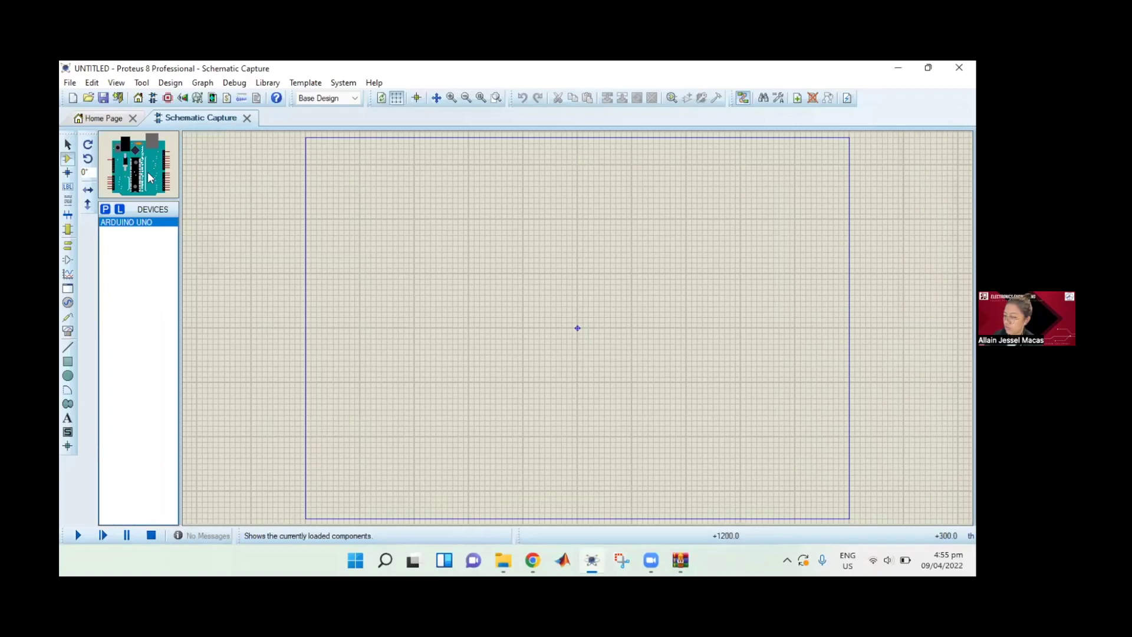
# Step: Place the ARDUINO UNO on the sheet as ARD1 and pan the view toward it
pyautogui.click(149, 178)
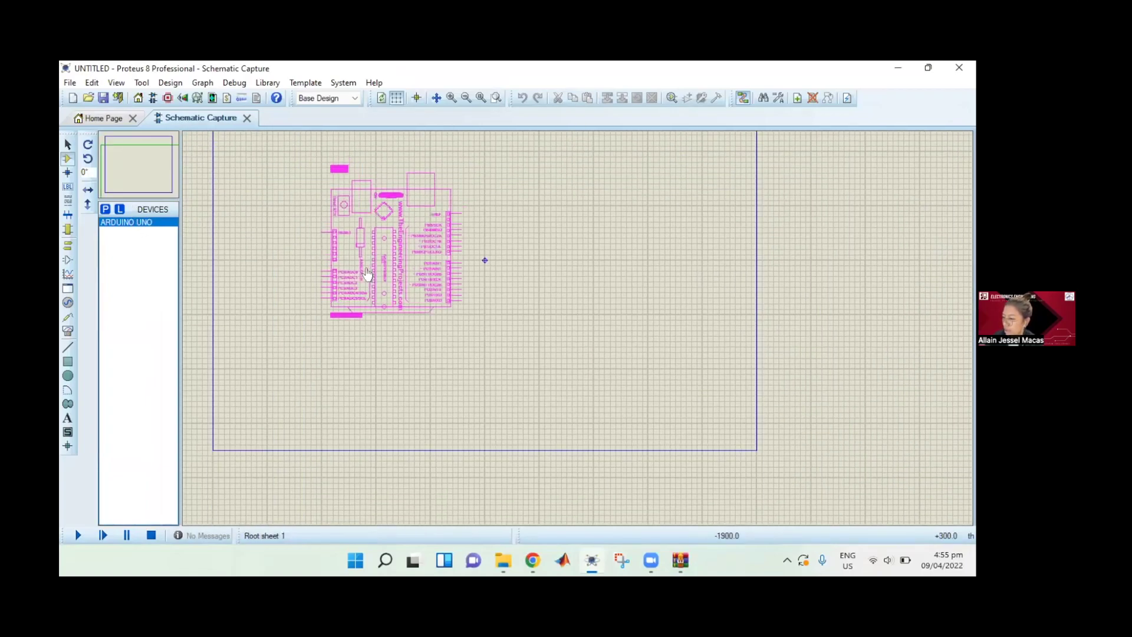
pyautogui.click(347, 234)
pyautogui.scroll(1, 460, 256)
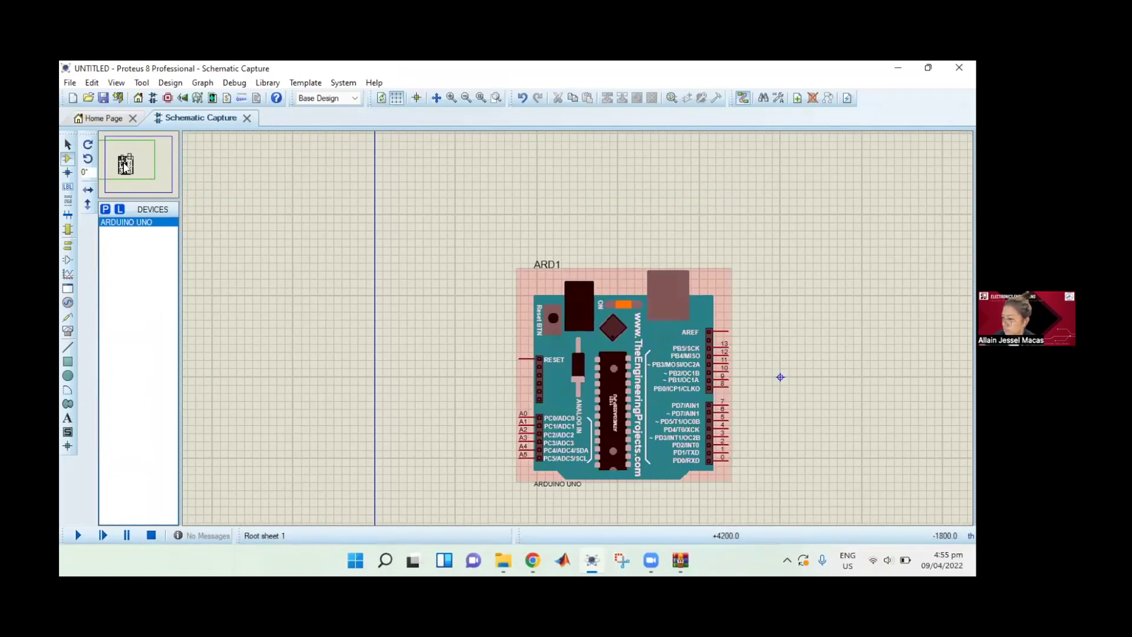
pyautogui.click(140, 170)
pyautogui.click(140, 171)
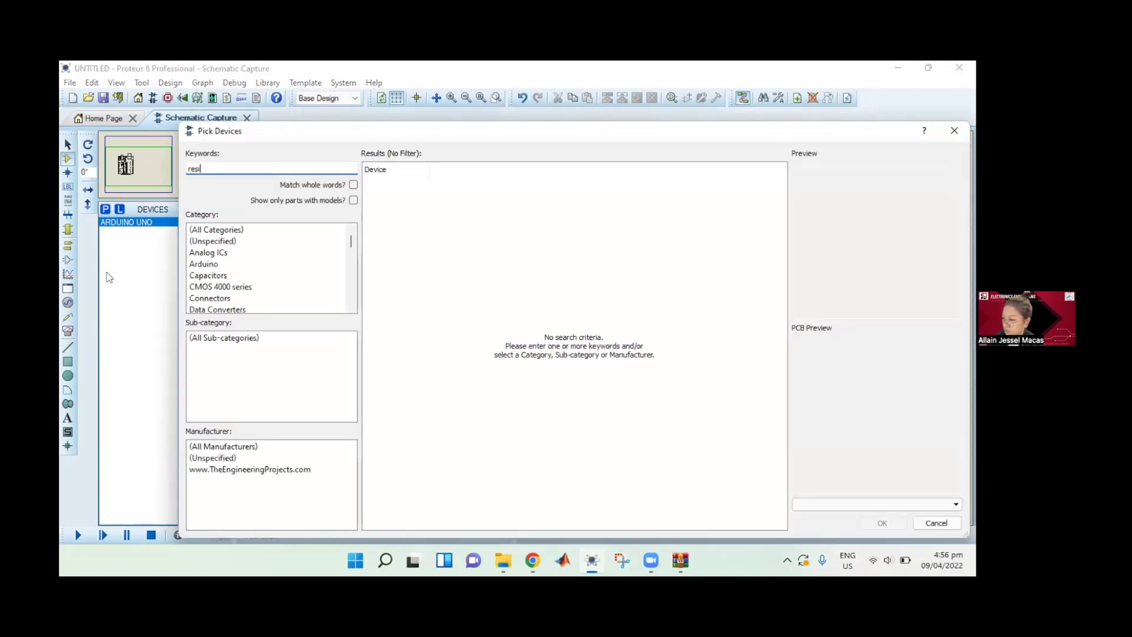
# Step: Add the generic RES resistor from Resistors > Generic to the parts list
pyautogui.write('stor')
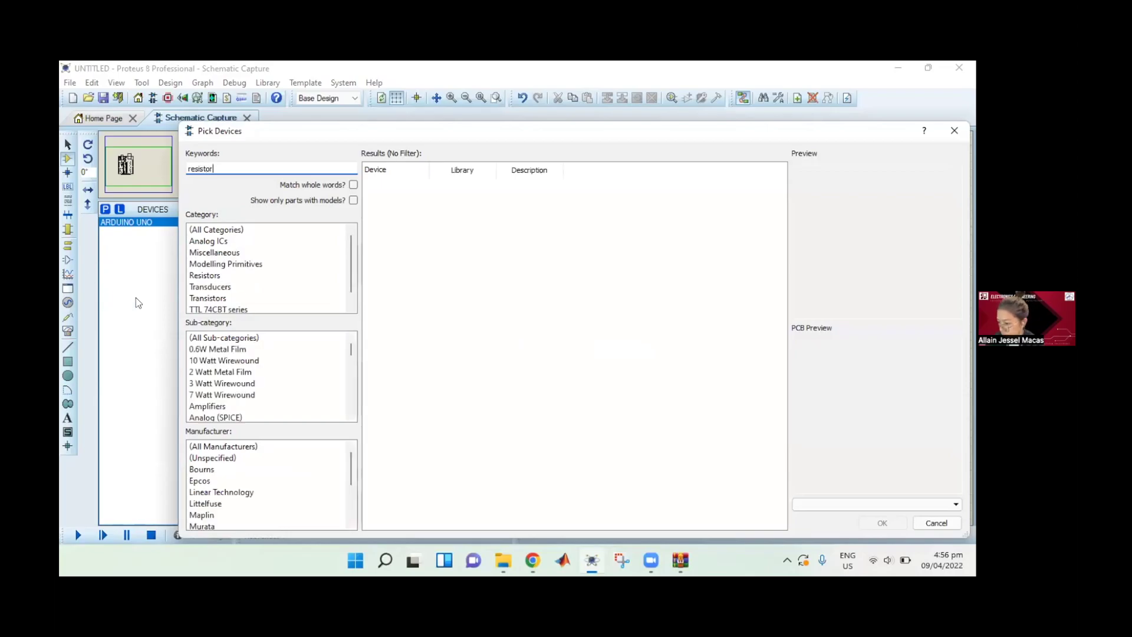
pyautogui.click(233, 276)
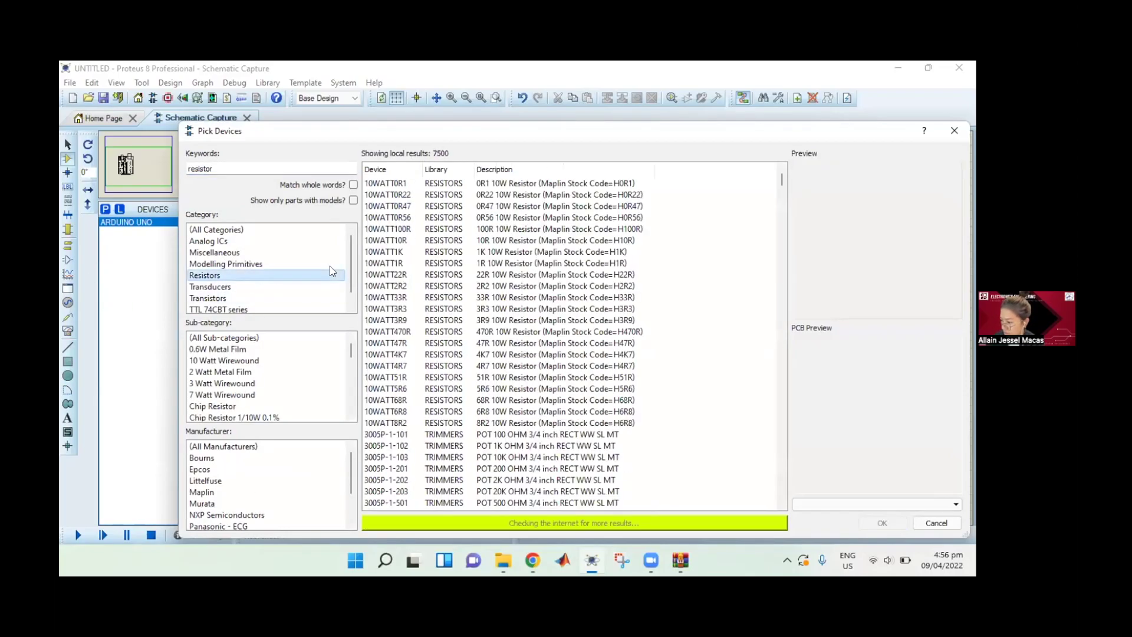
pyautogui.scroll(-4, 277, 397)
pyautogui.scroll(-5, 290, 398)
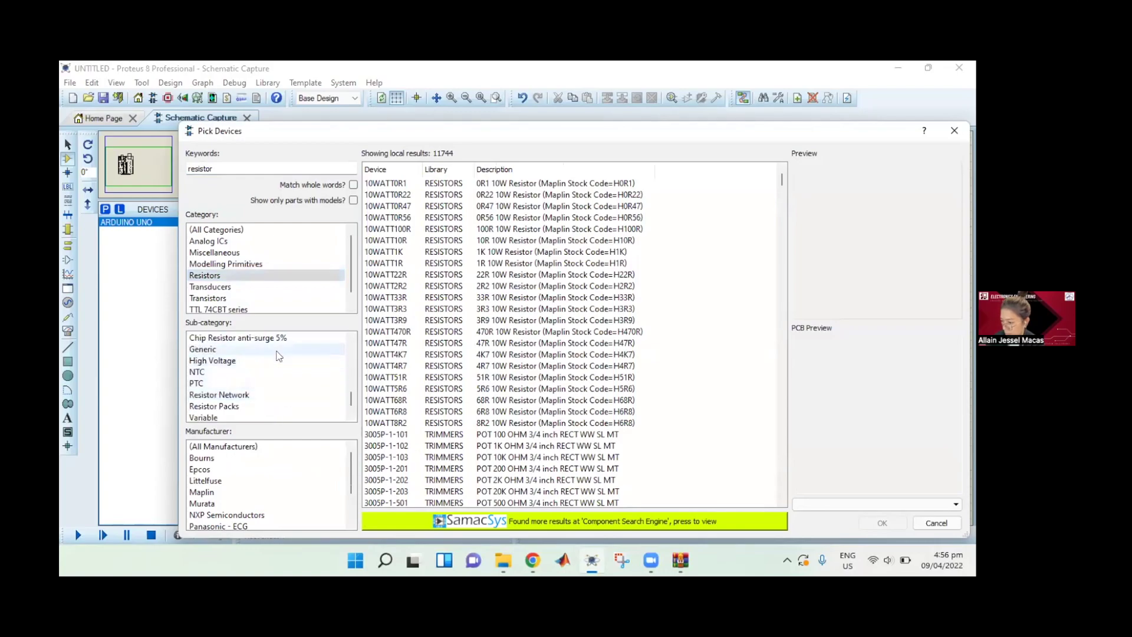
pyautogui.click(277, 350)
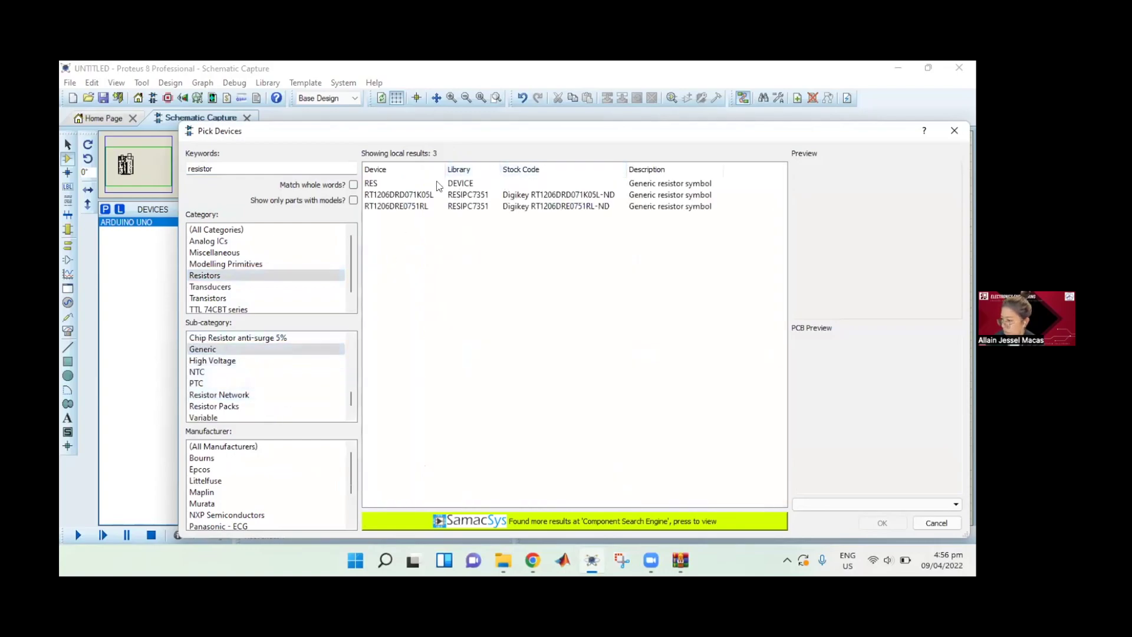
pyautogui.click(437, 185)
pyautogui.click(879, 523)
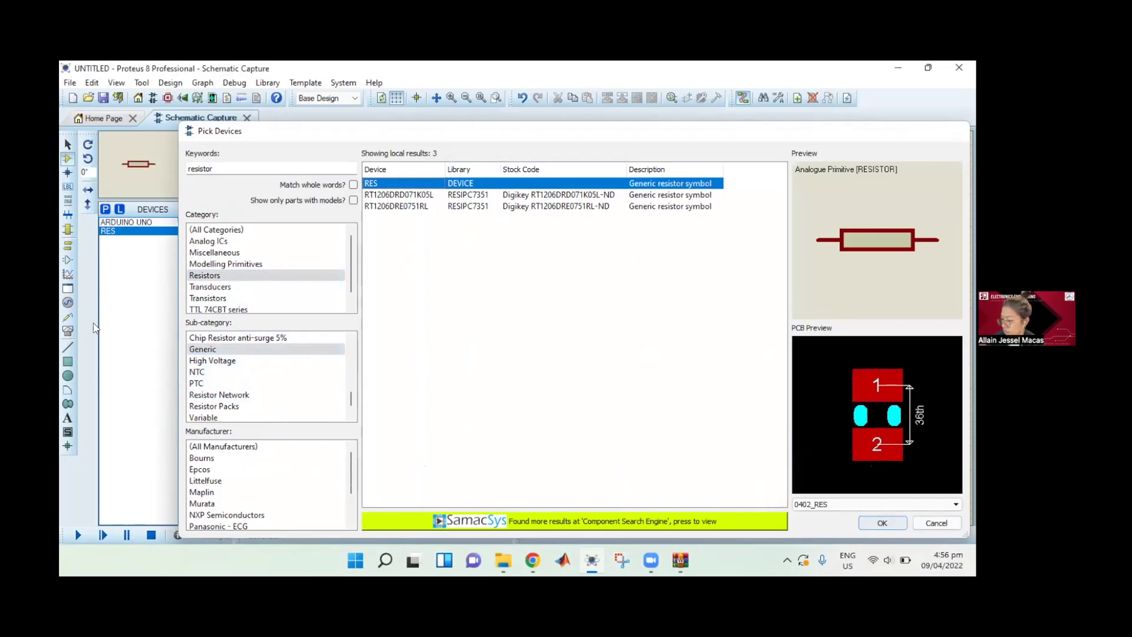
# Step: Search 'led' under Optoelectronics > LEDs and add the LED-BLUE part
pyautogui.press('p')
pyautogui.write('led')
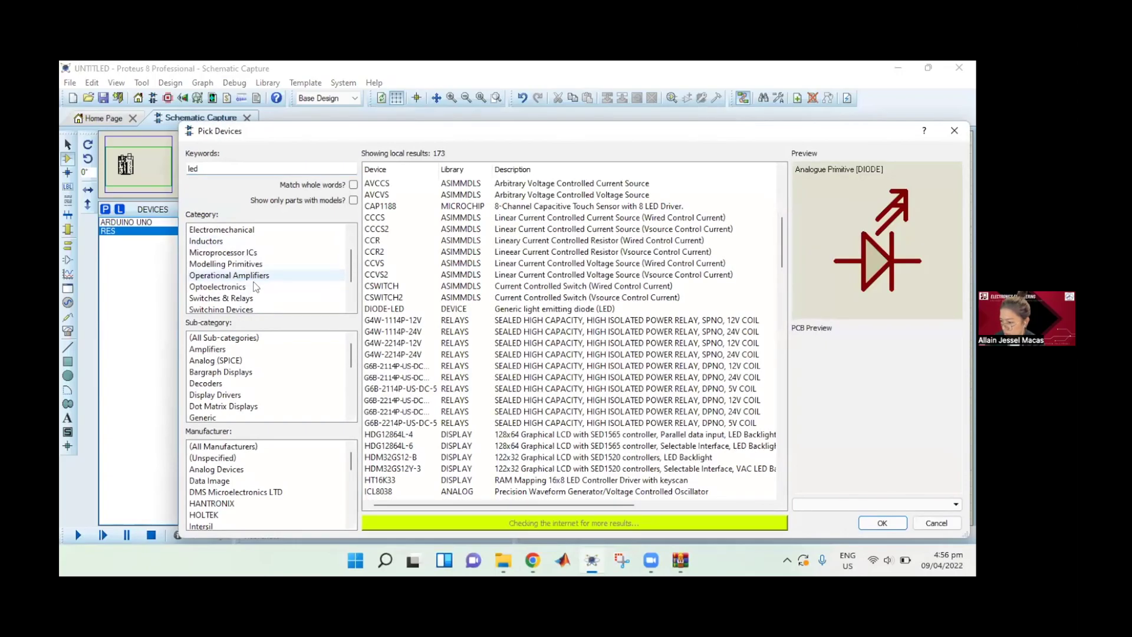
pyautogui.click(255, 287)
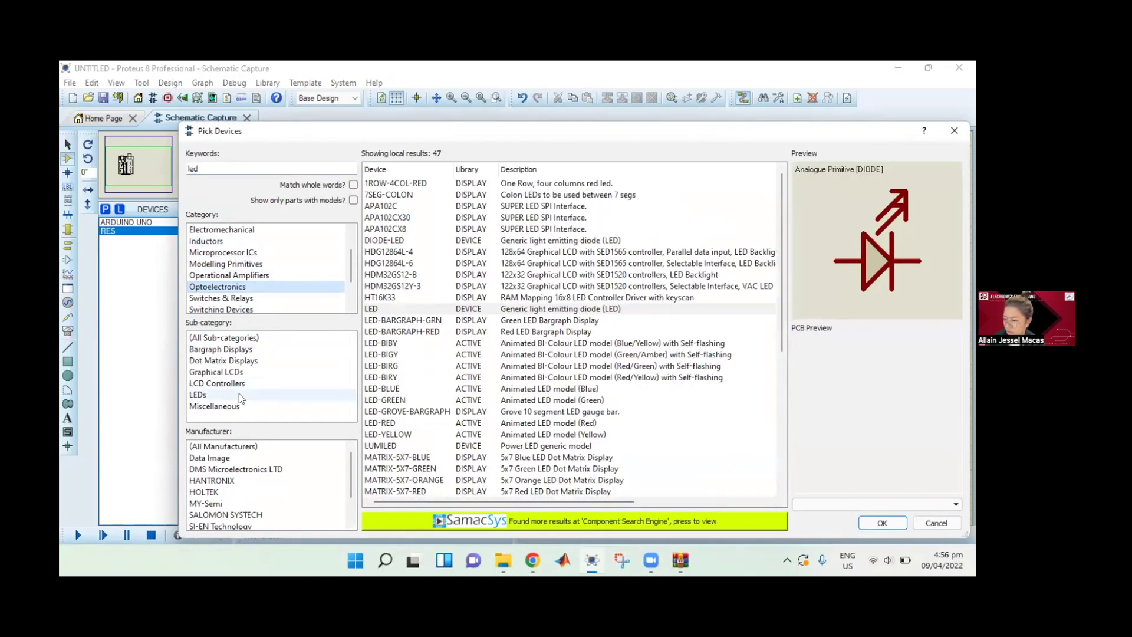
pyautogui.click(198, 395)
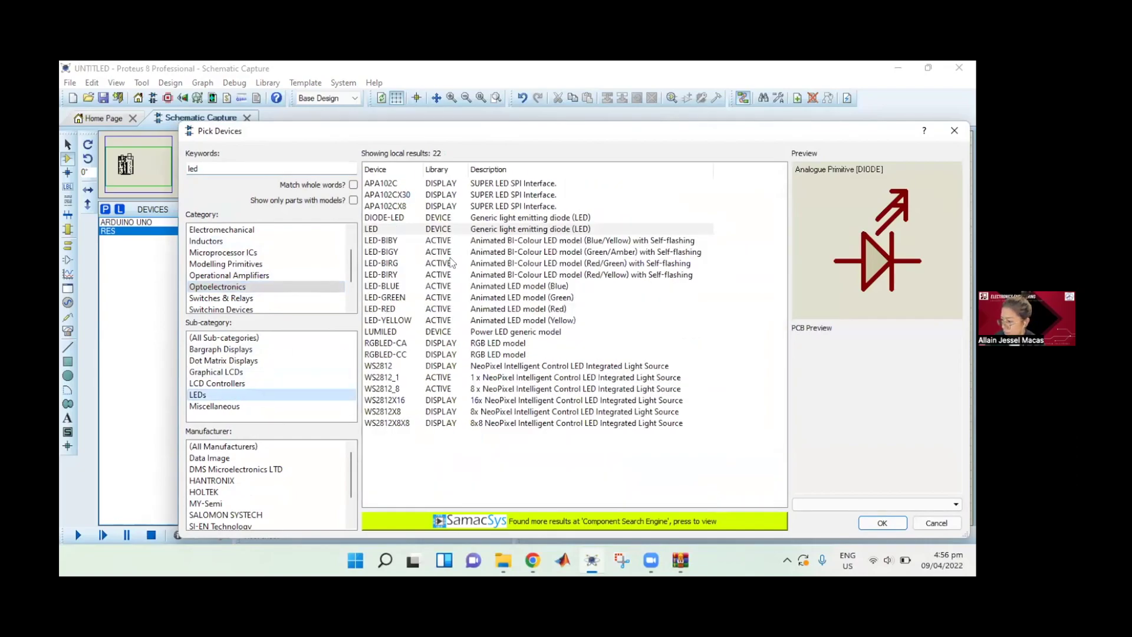
pyautogui.click(467, 296)
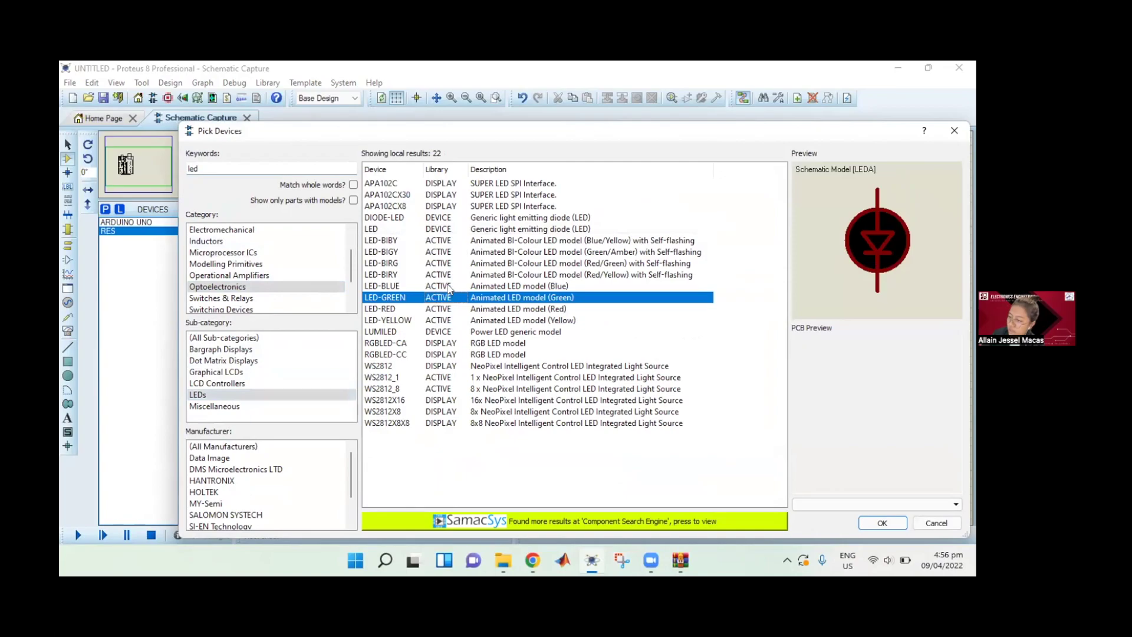
pyautogui.click(447, 275)
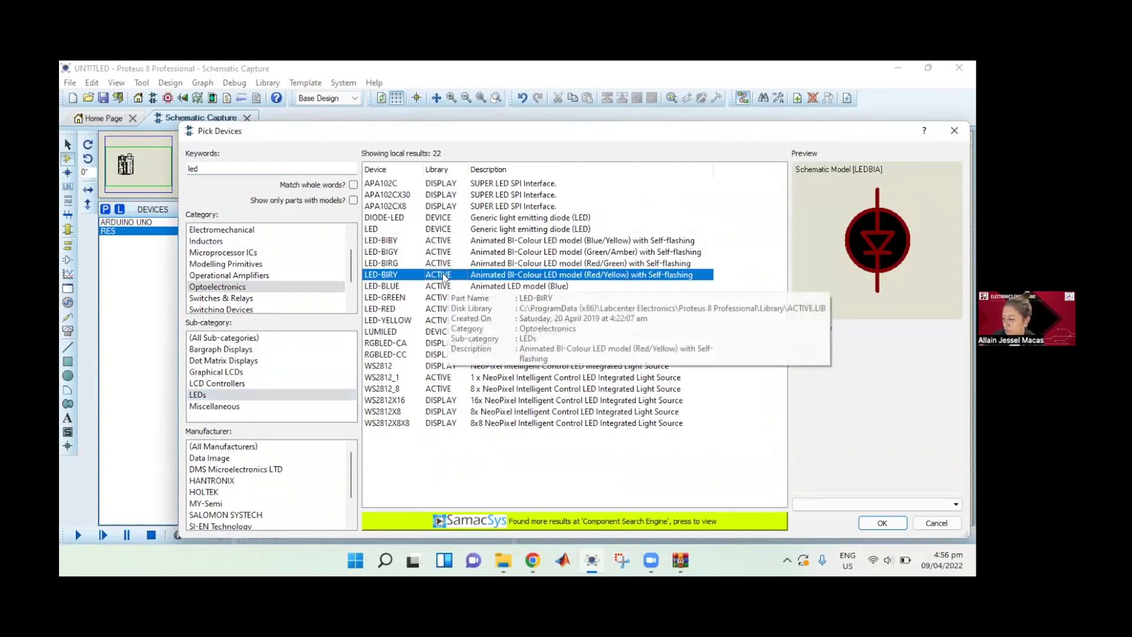
pyautogui.click(411, 298)
pyautogui.click(427, 288)
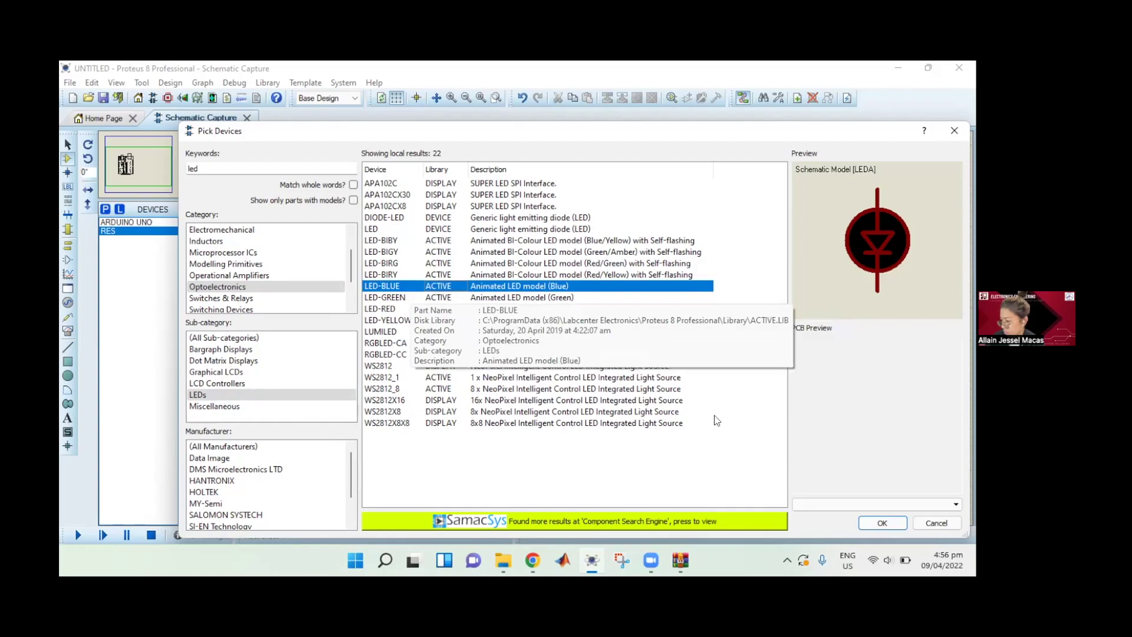
pyautogui.click(882, 523)
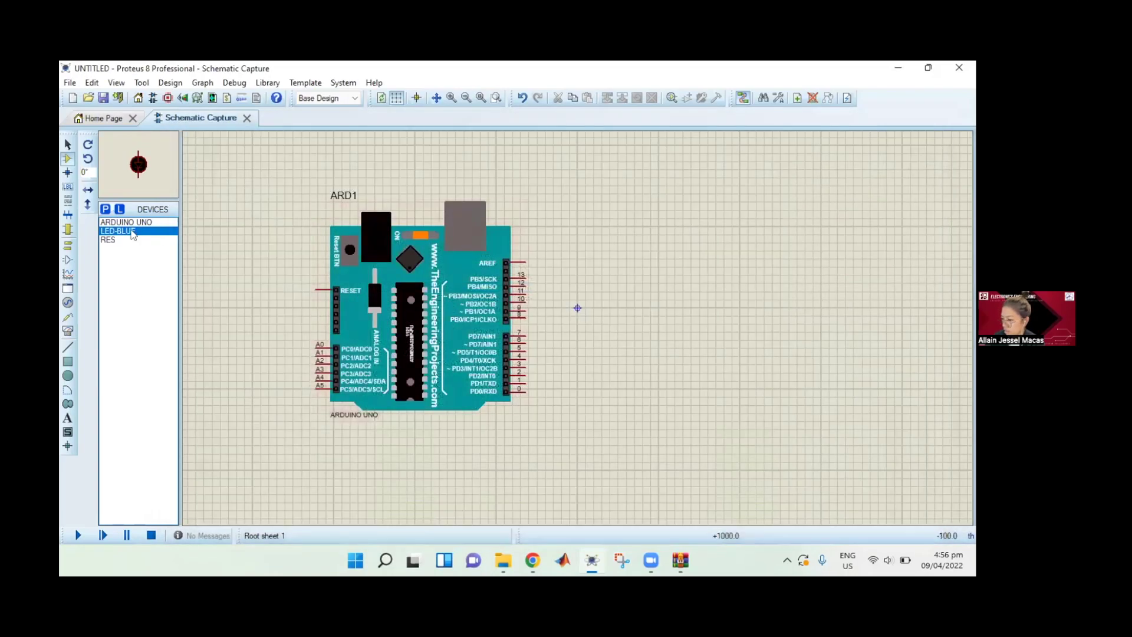
# Step: Place resistor R1 and blue LED D1, rotating R1 vertical directly above D1
pyautogui.click(146, 240)
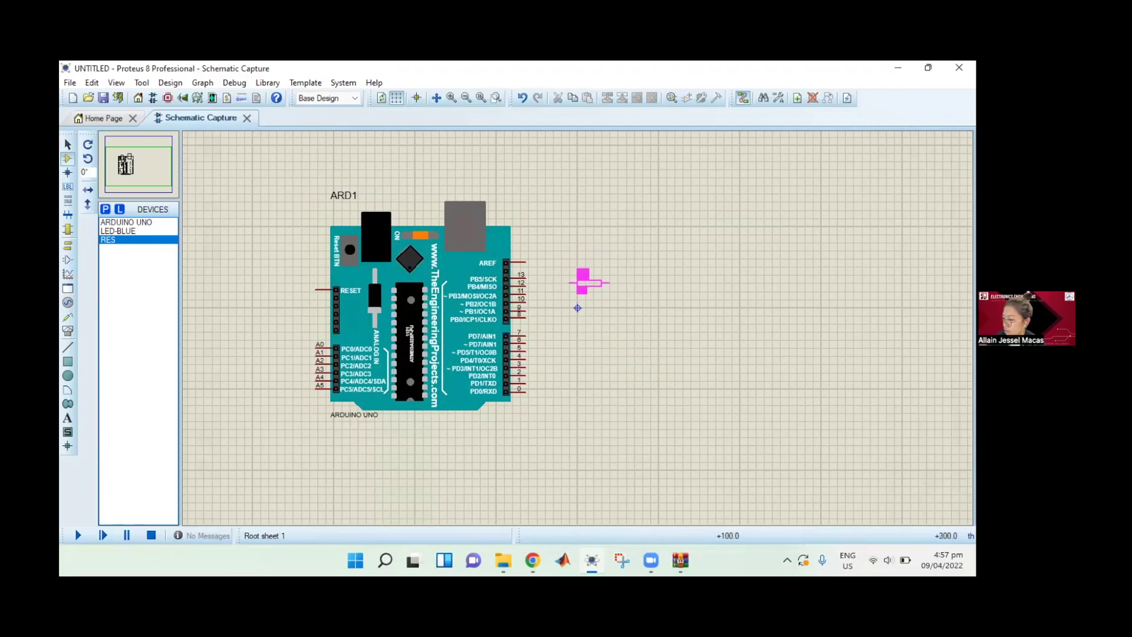
pyautogui.click(589, 274)
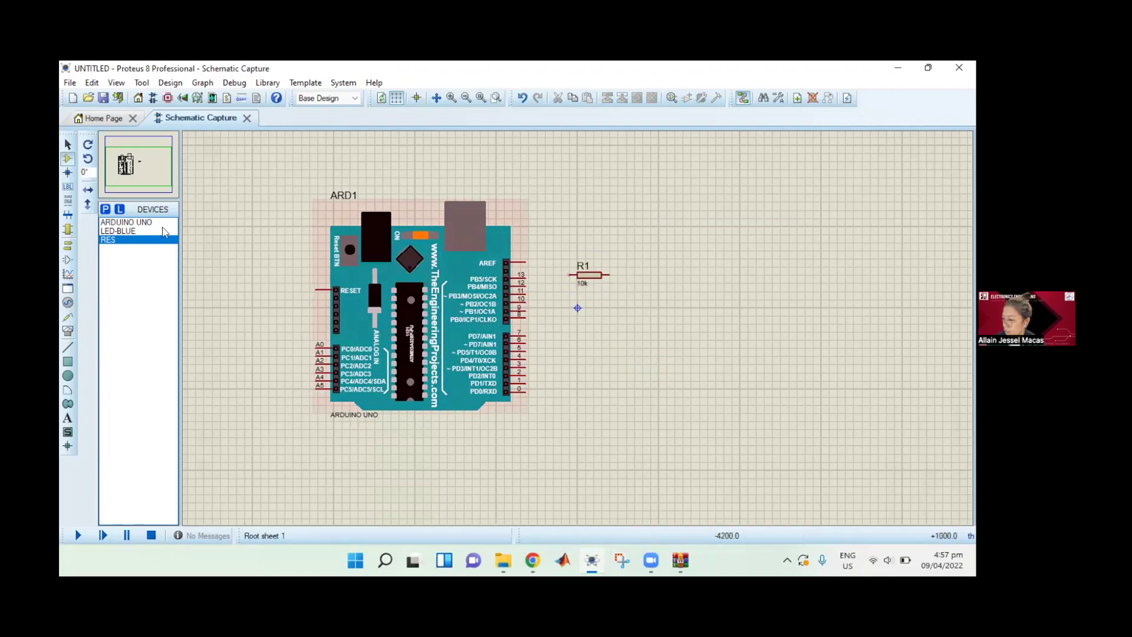
pyautogui.click(118, 230)
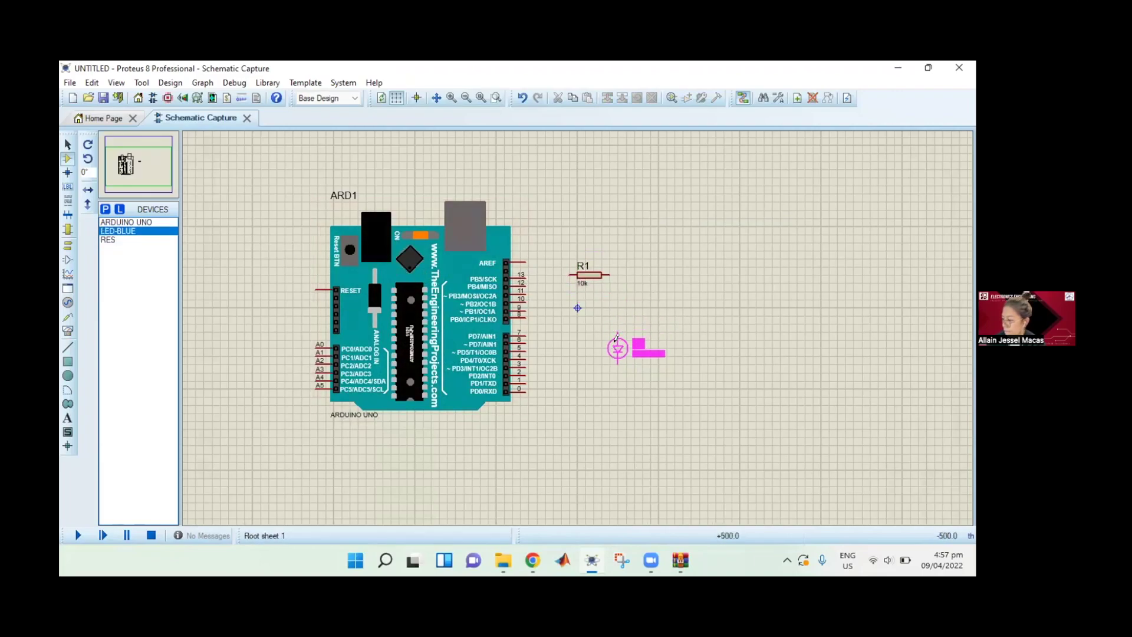
pyautogui.click(617, 348)
pyautogui.rightClick(595, 277)
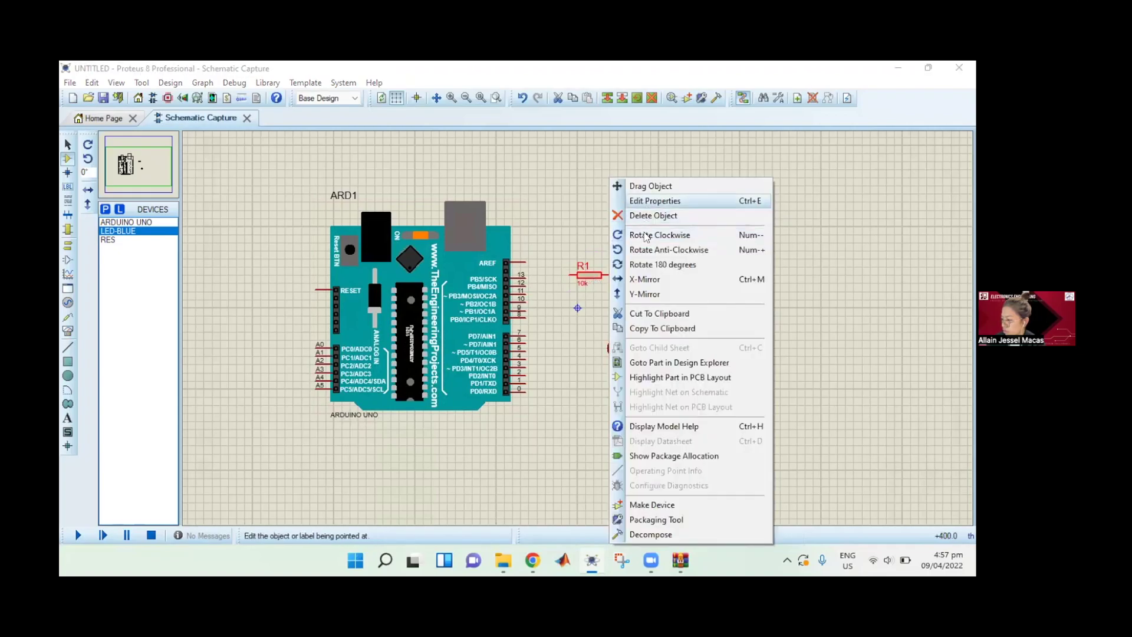
pyautogui.click(644, 235)
pyautogui.moveTo(593, 272); pyautogui.dragTo(617, 308)
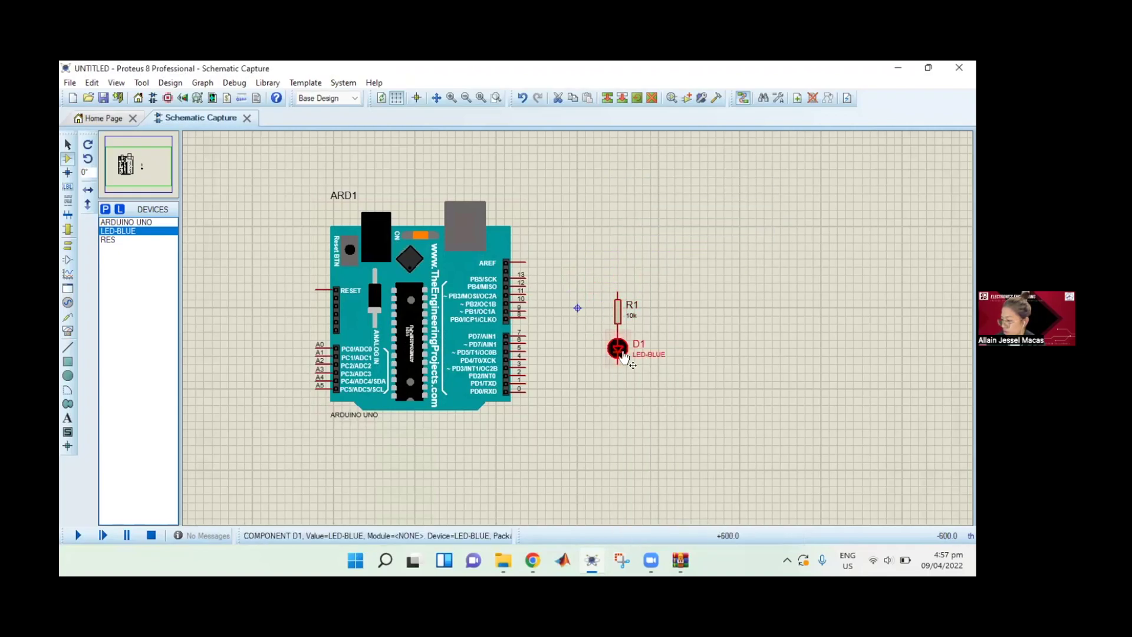
pyautogui.moveTo(617, 348)
pyautogui.mouseDown()
pyautogui.moveTo(618, 405)
pyautogui.moveTo(617, 348)
pyautogui.moveTo(617, 365)
pyautogui.mouseUp()
# Step: Wire Arduino pin 13 to R1 and connect D1's lower pin to a ground terminal
pyautogui.click(512, 269)
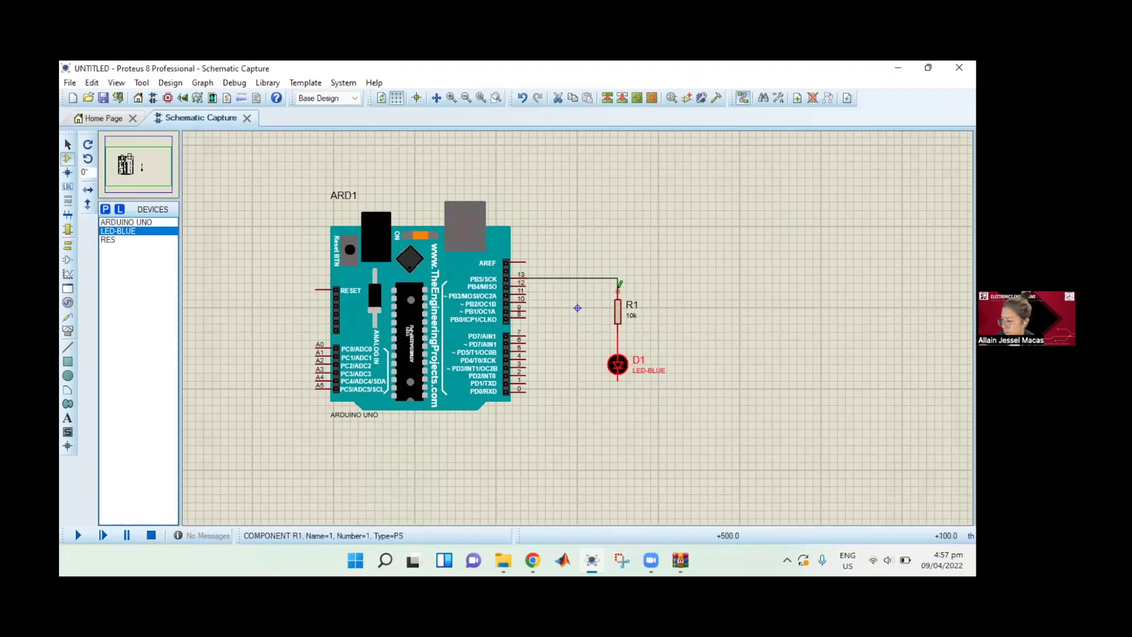
pyautogui.click(618, 285)
pyautogui.click(67, 244)
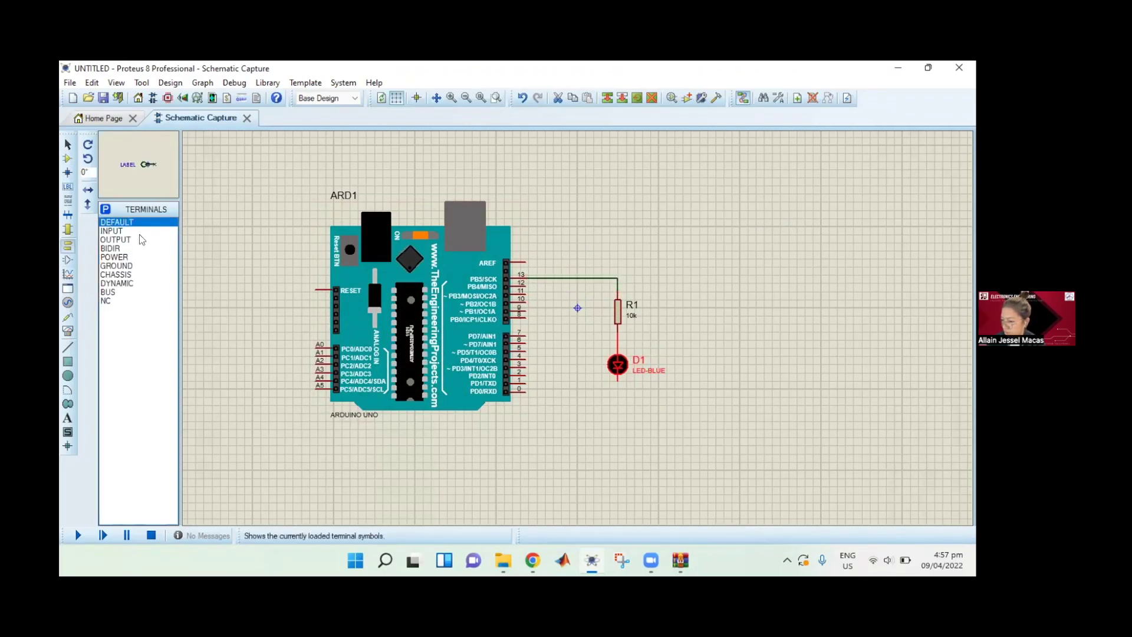
pyautogui.click(131, 268)
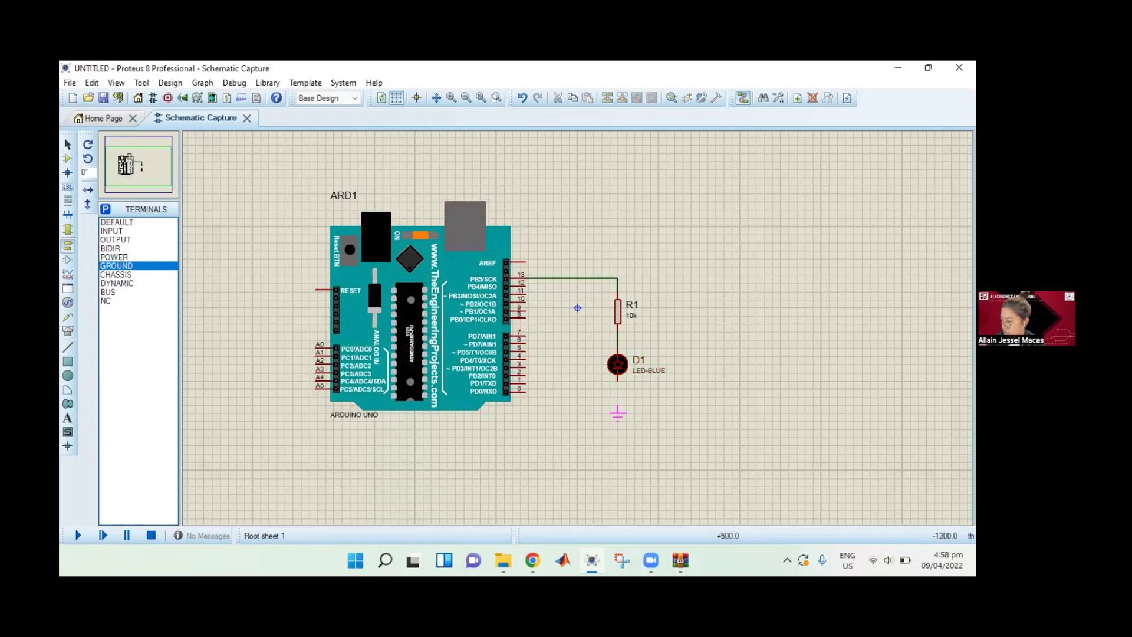
pyautogui.click(616, 411)
pyautogui.click(620, 393)
pyautogui.click(618, 401)
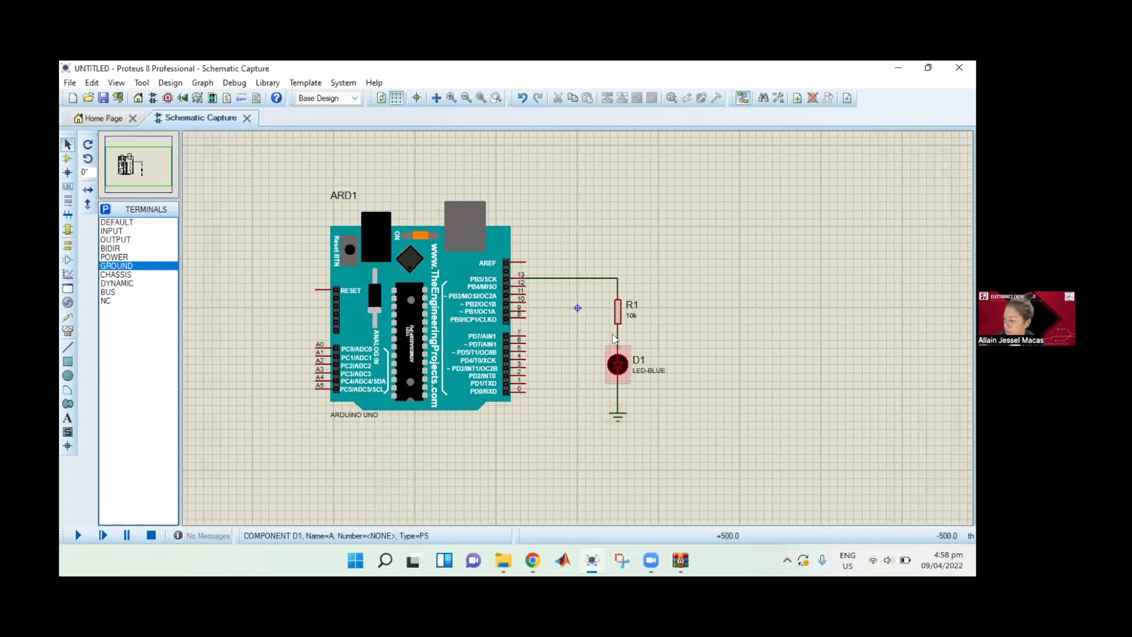
# Step: Edit resistor R1's properties so its resistance is 1k instead of 10k
pyautogui.click(618, 311)
pyautogui.hotkey('ctrl', 'e')
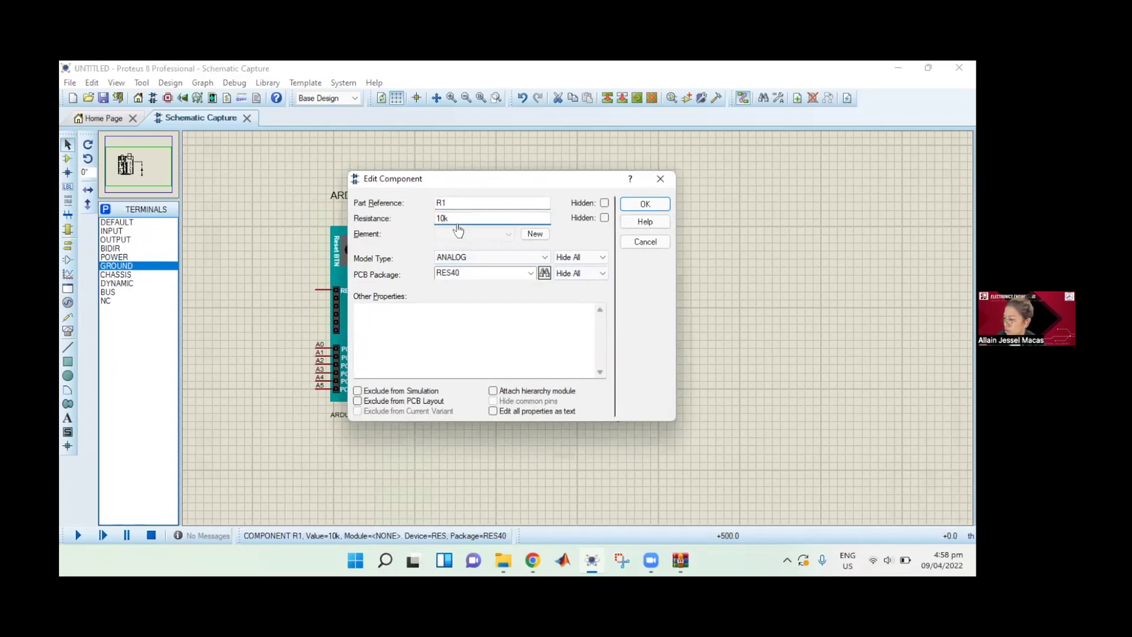
pyautogui.press('BackSpace')
pyautogui.press('Return')
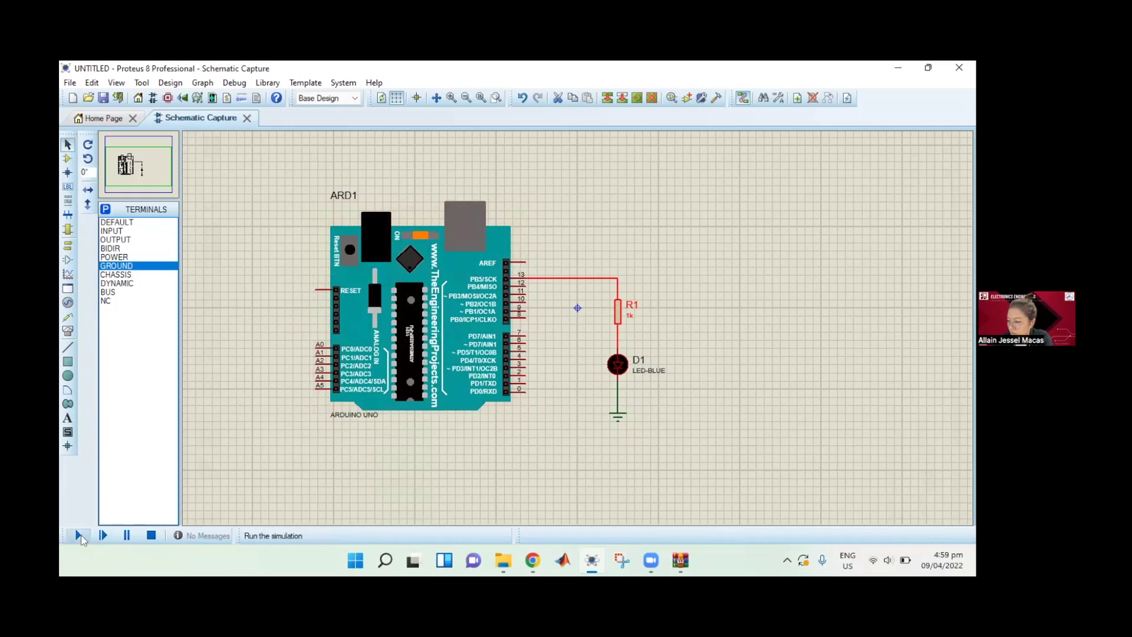
# Step: Start the simulation, decline the VSM Debugger error log, and minimise Proteus to the desktop
pyautogui.click(81, 536)
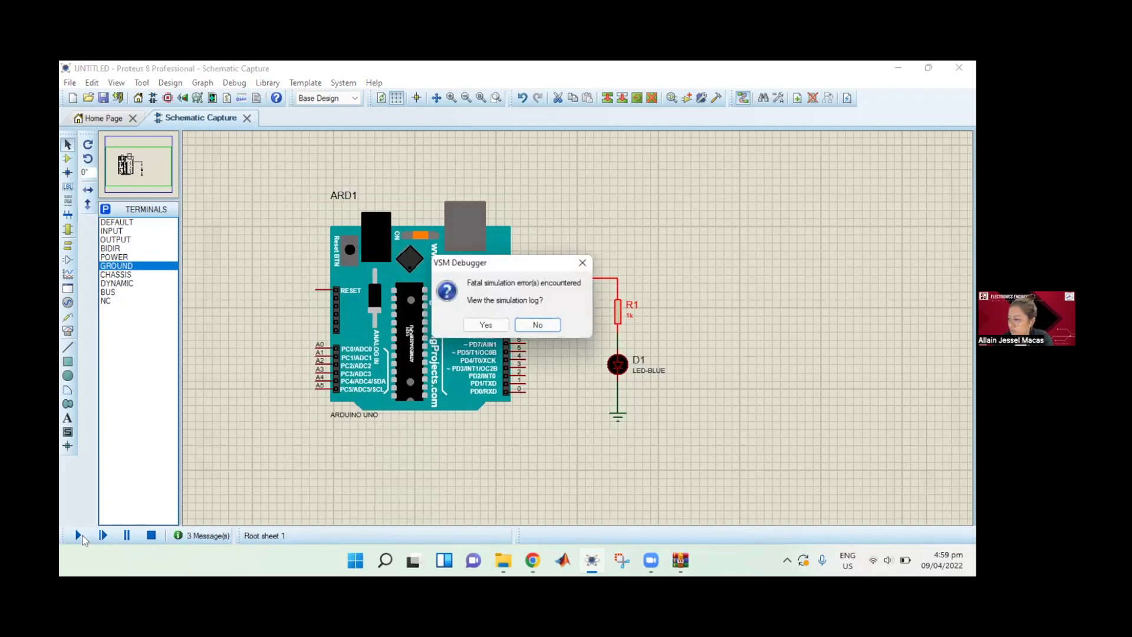
pyautogui.click(538, 325)
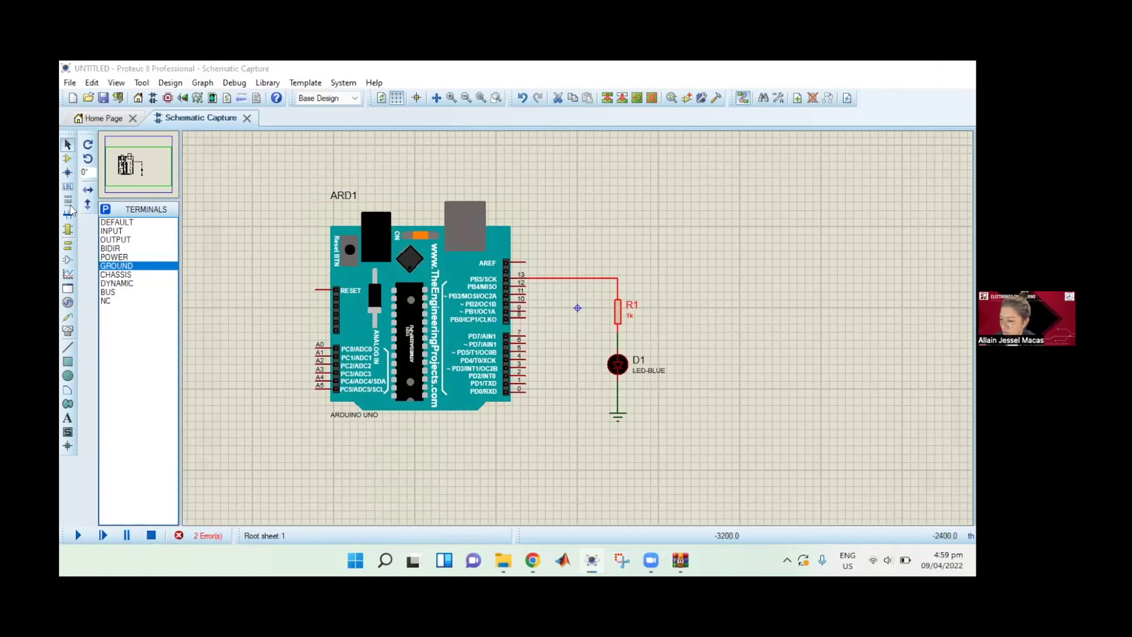
pyautogui.press('super+d')
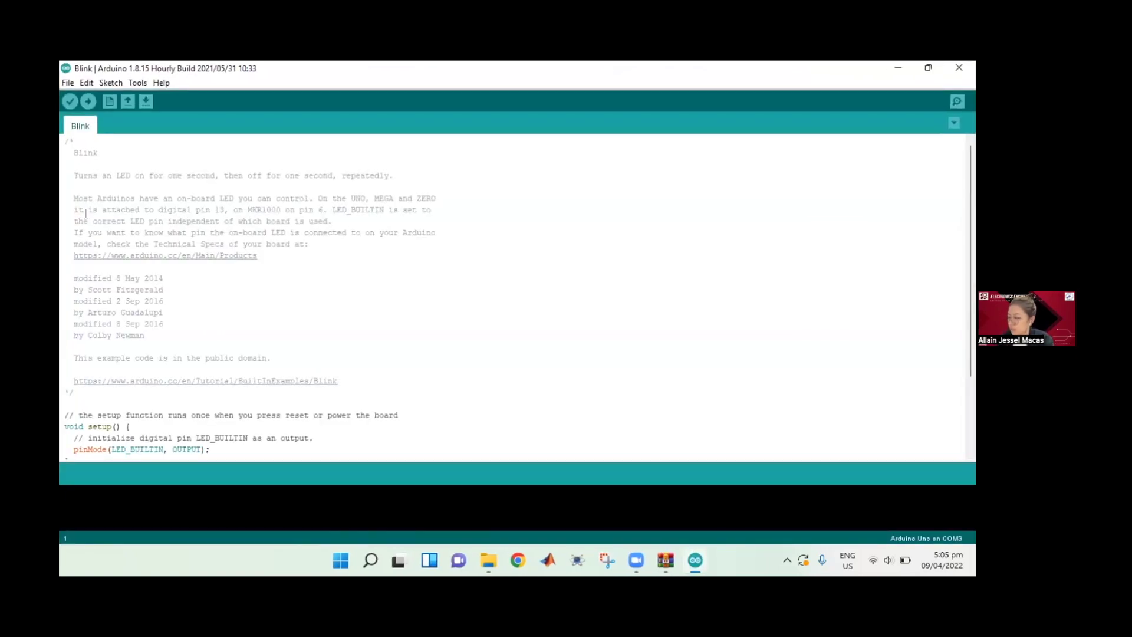
pyautogui.click(348, 265)
pyautogui.click(67, 83)
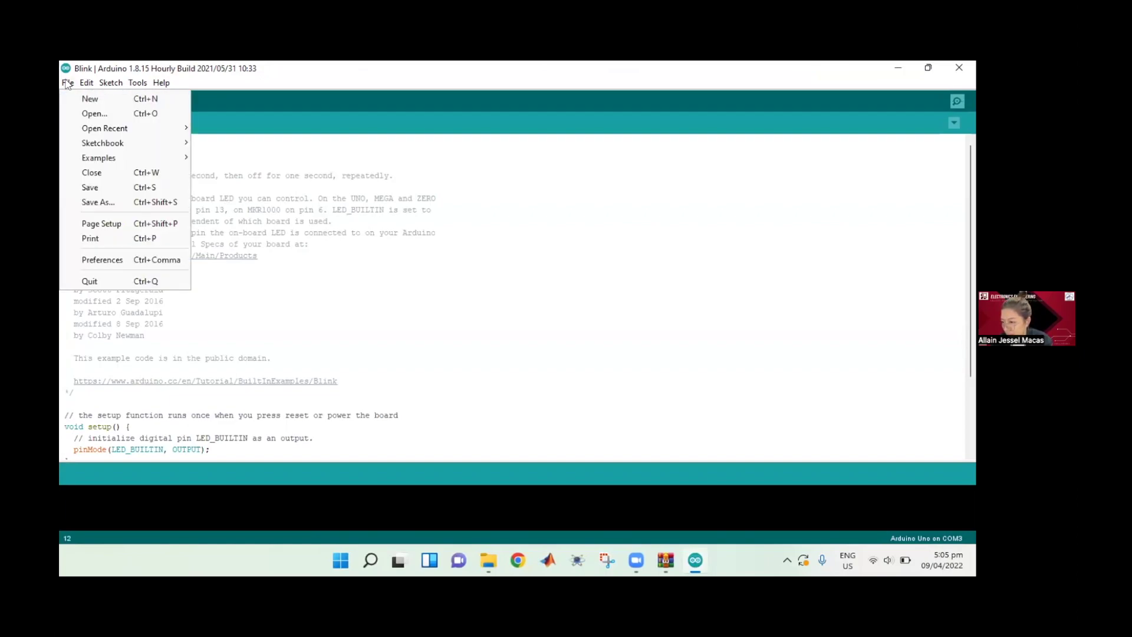
pyautogui.moveTo(126, 158)
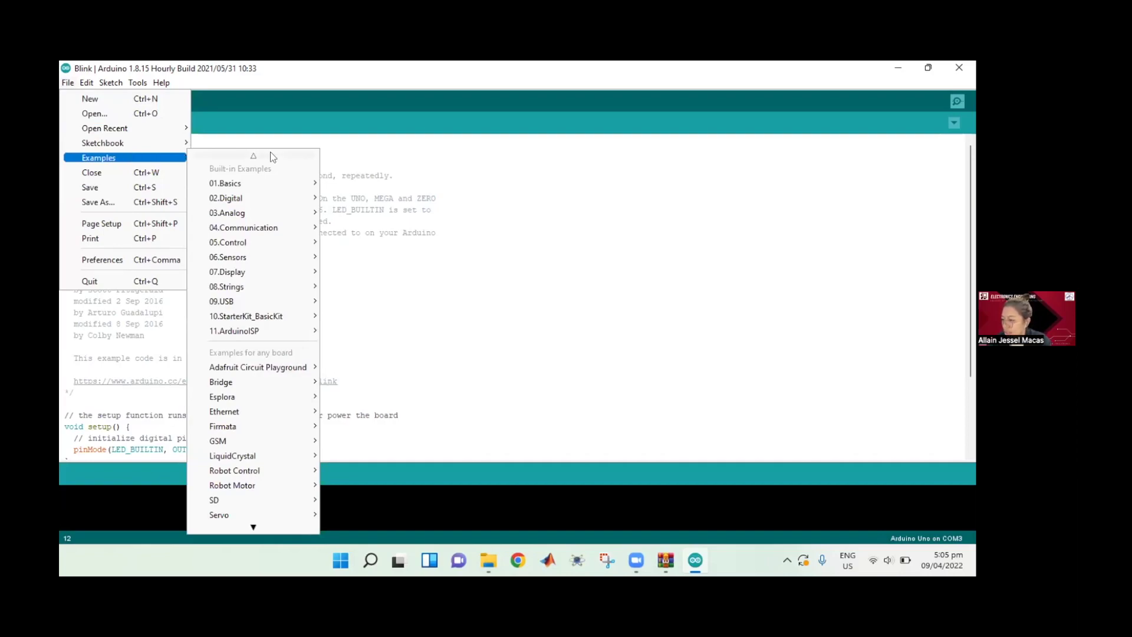
pyautogui.moveTo(272, 188)
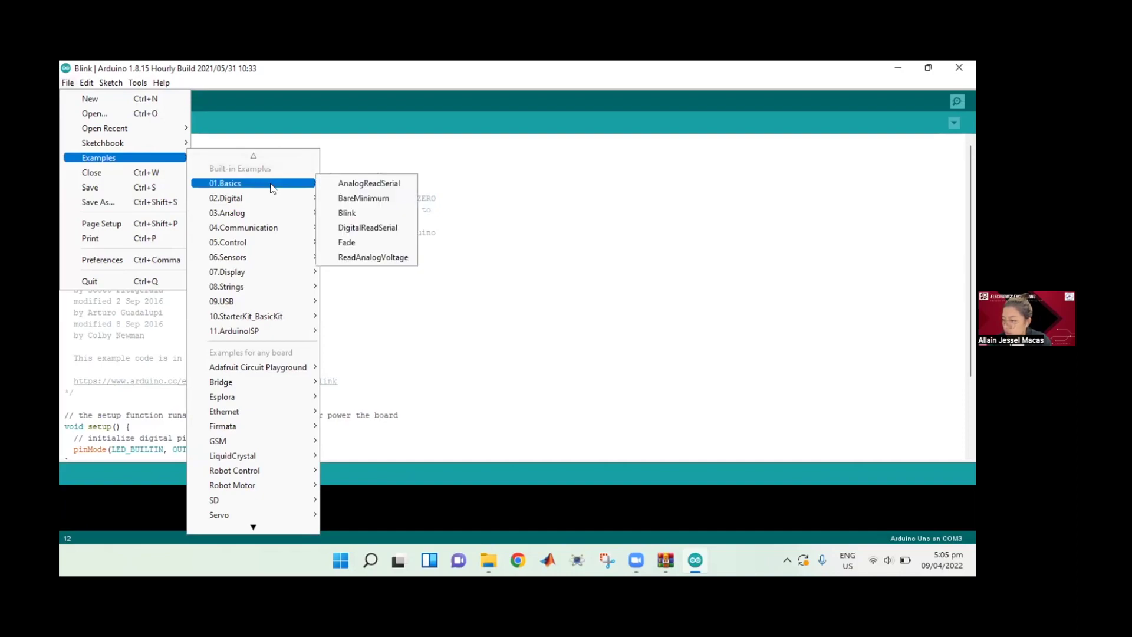
pyautogui.click(358, 212)
pyautogui.click(371, 295)
pyautogui.scroll(-3, 371, 295)
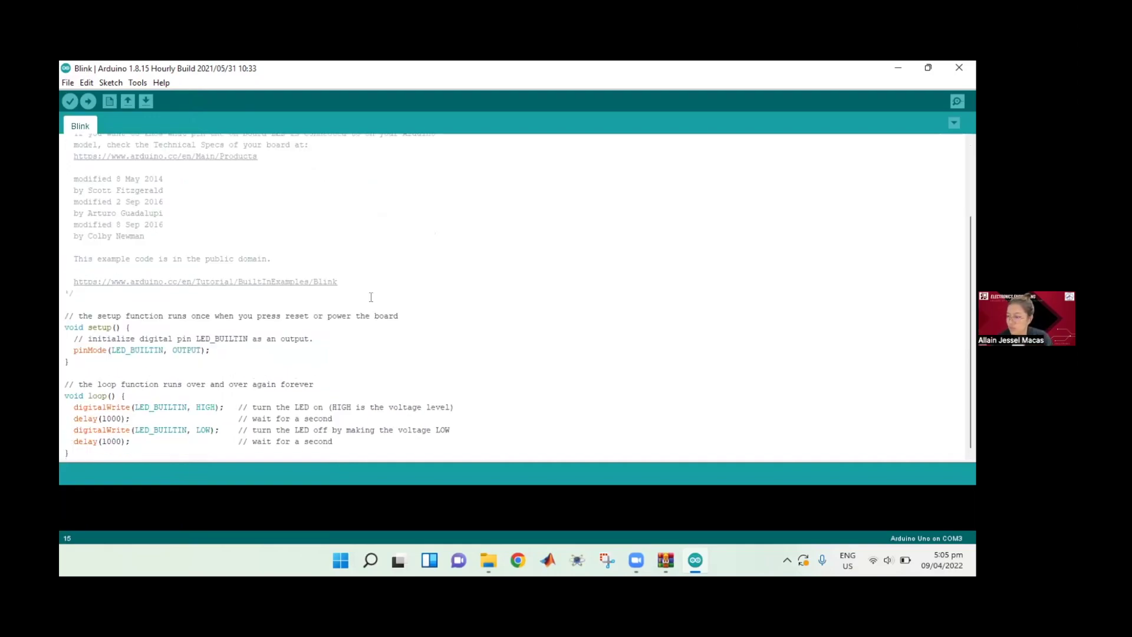
pyautogui.doubleClick(118, 418)
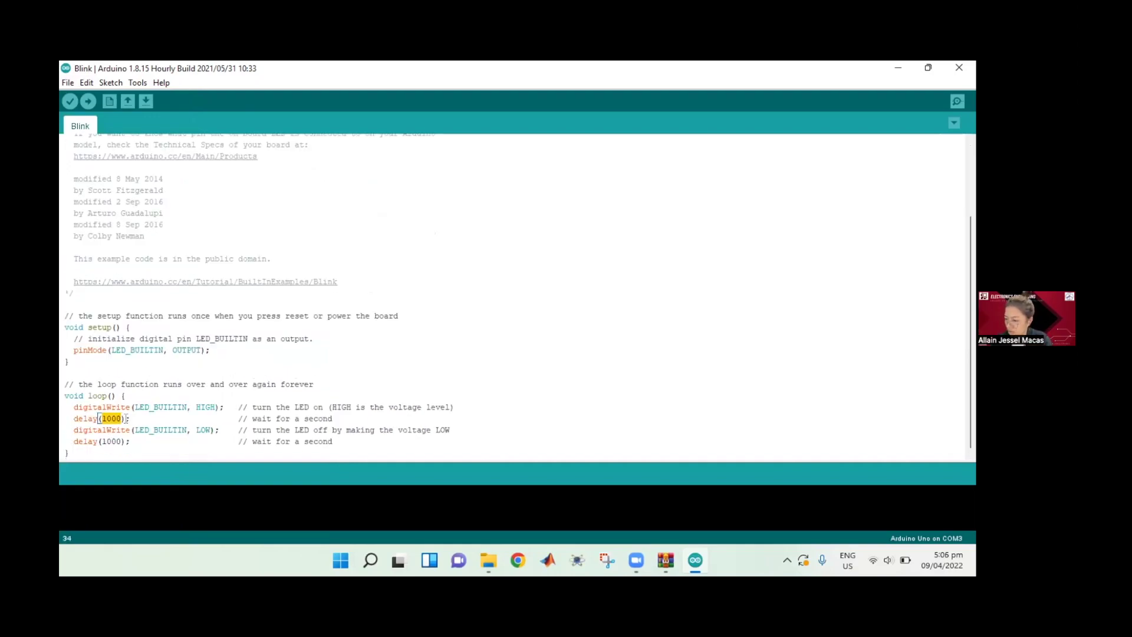
pyautogui.click(138, 417)
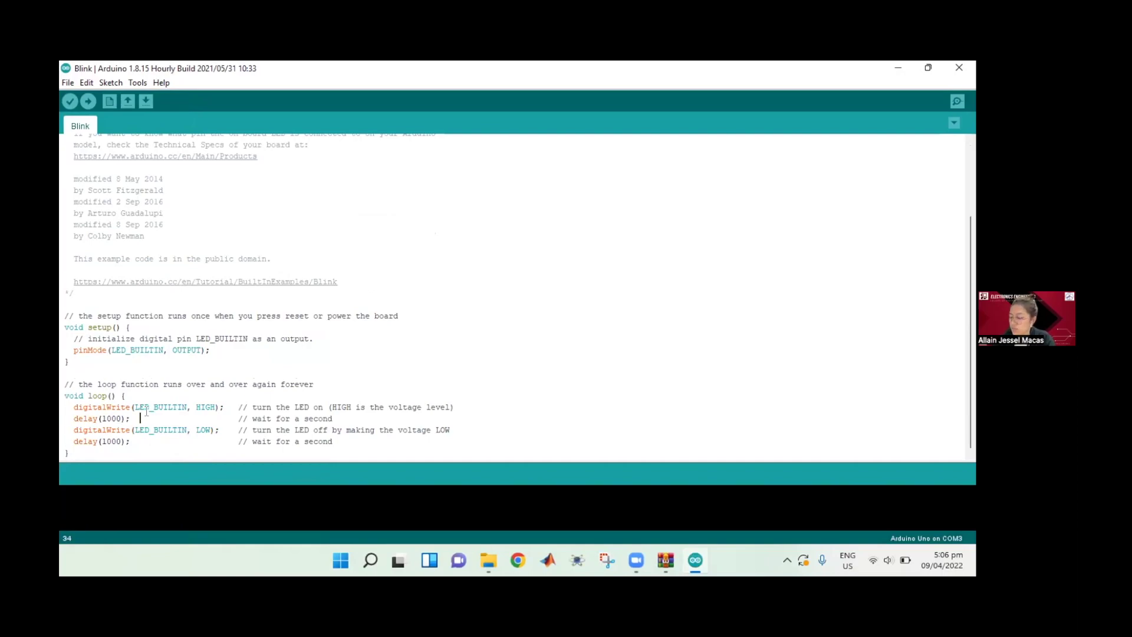
# Step: Enable 'Show verbose output during: compilation' in Arduino Preferences and dismiss the updates notification
pyautogui.click(225, 316)
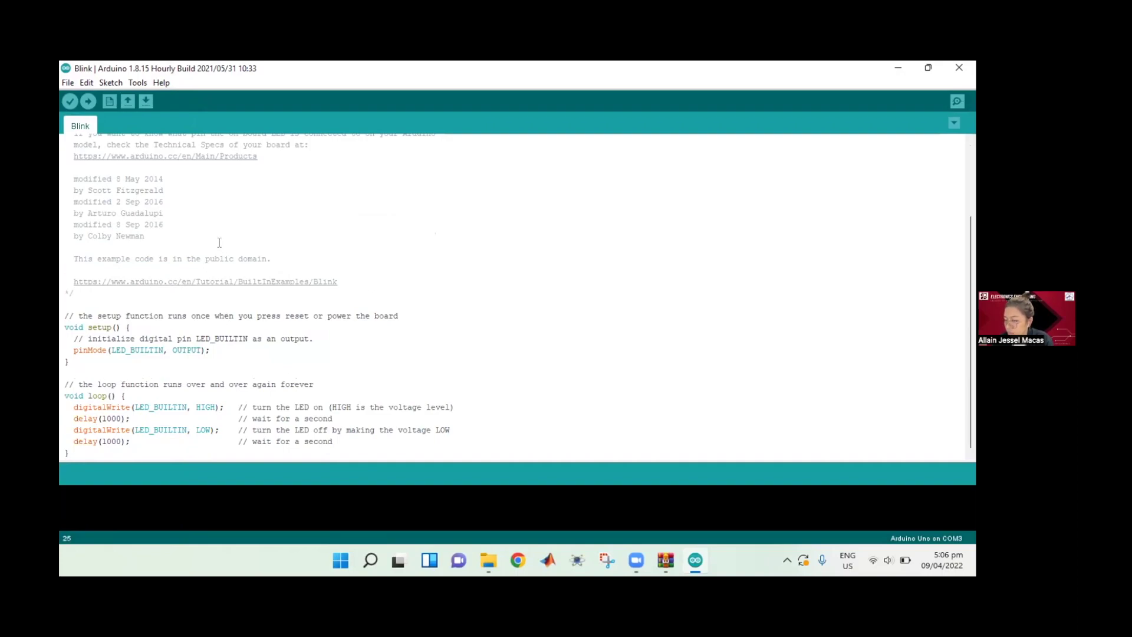
pyautogui.click(68, 83)
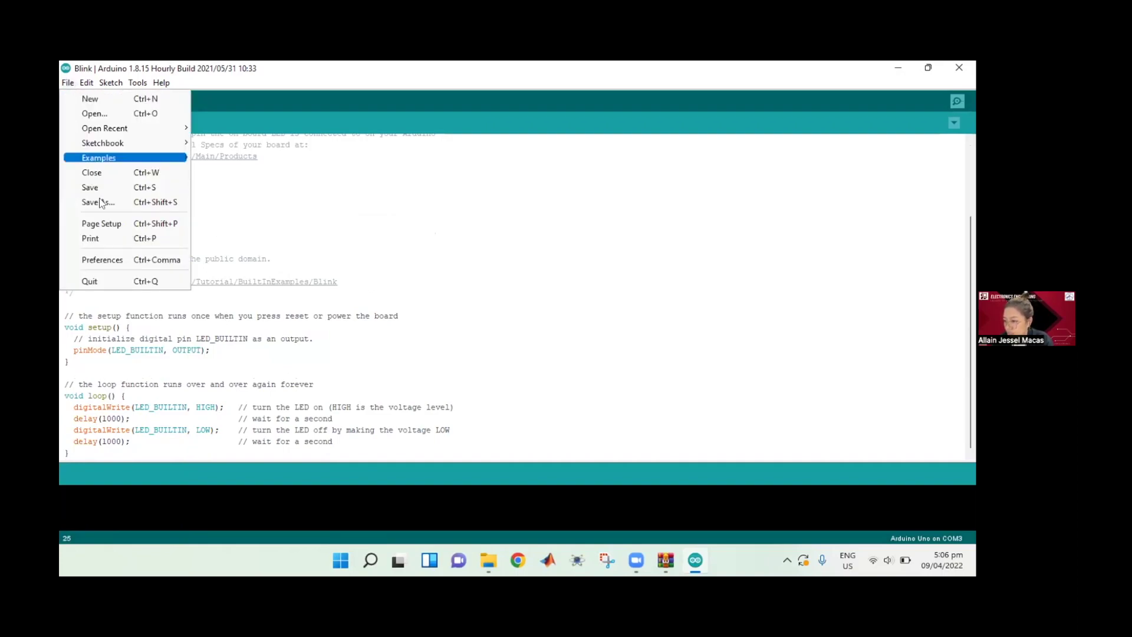
pyautogui.click(118, 260)
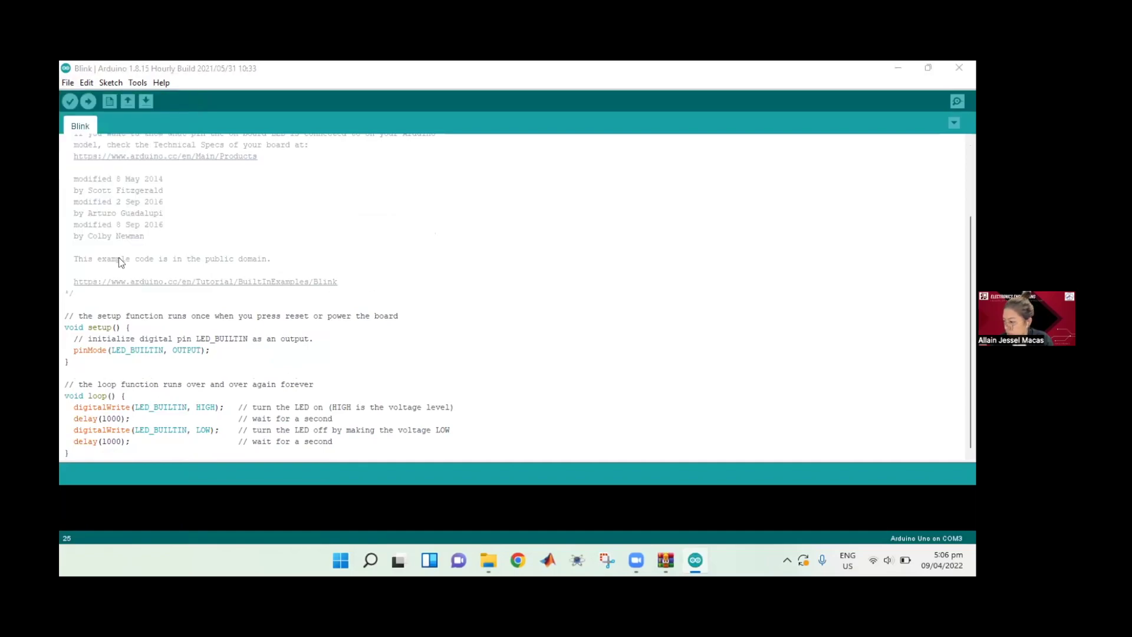
pyautogui.click(361, 290)
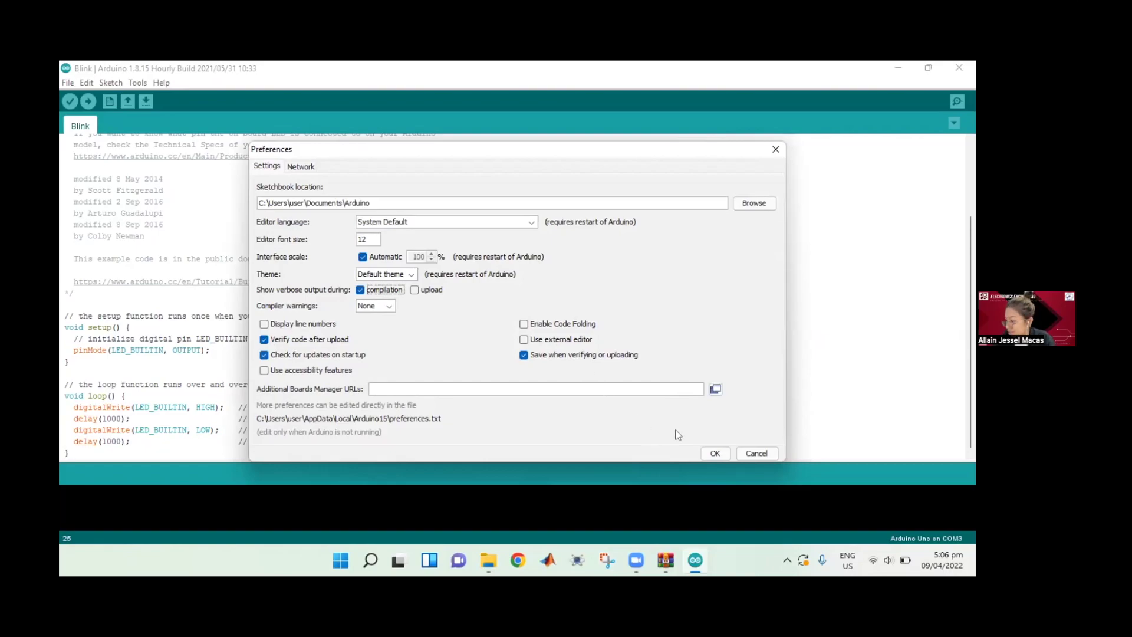
pyautogui.click(715, 452)
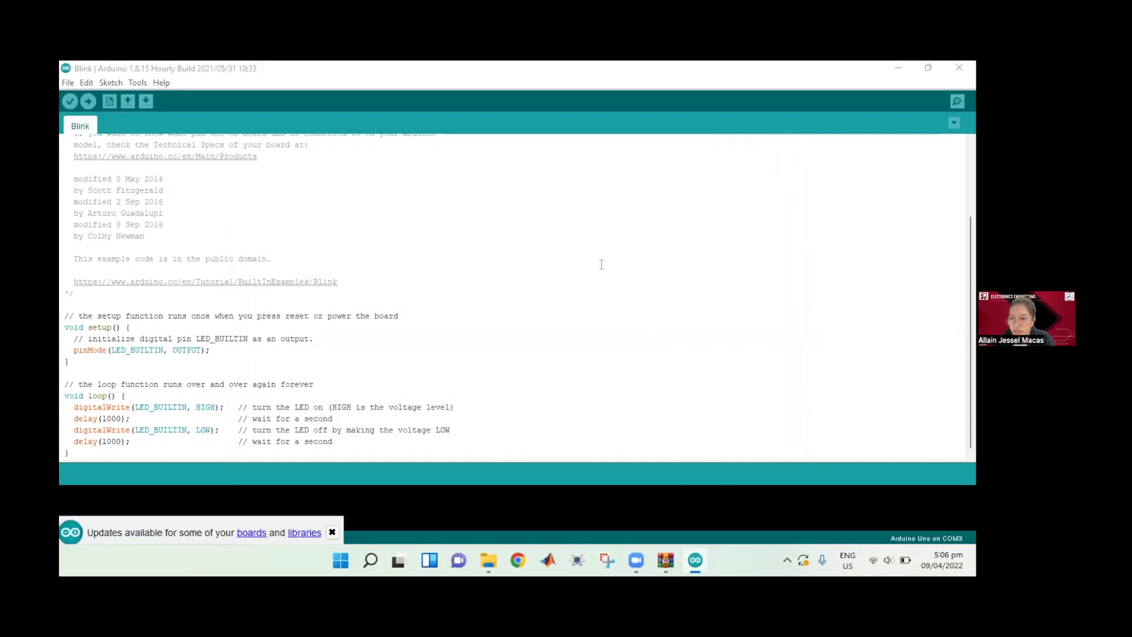
pyautogui.click(332, 533)
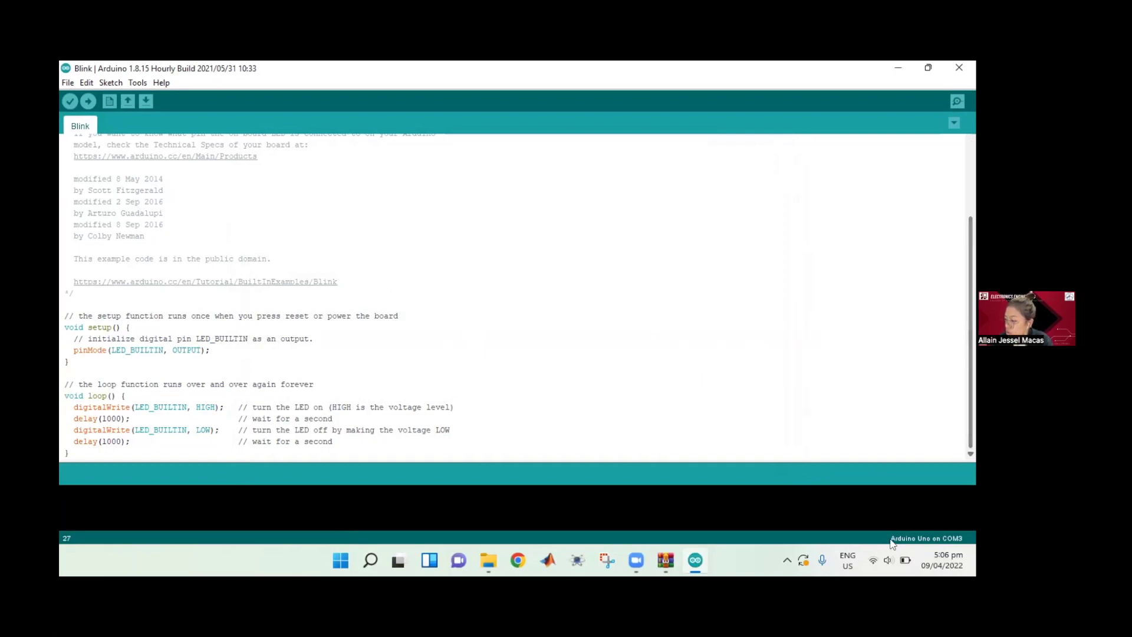
pyautogui.press('Up')
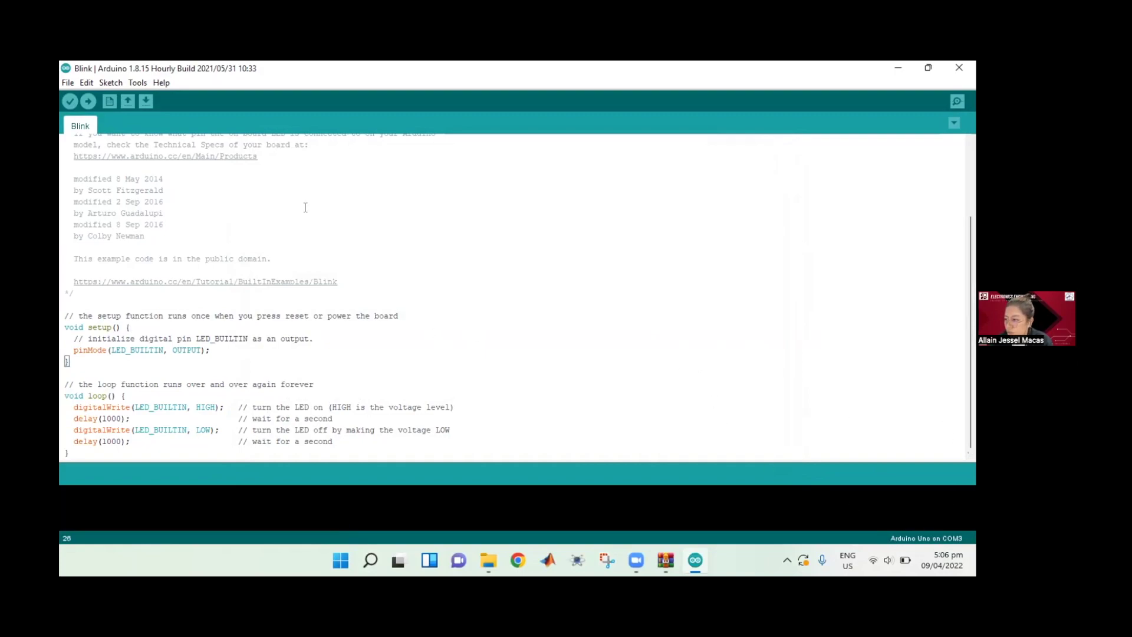
pyautogui.click(138, 83)
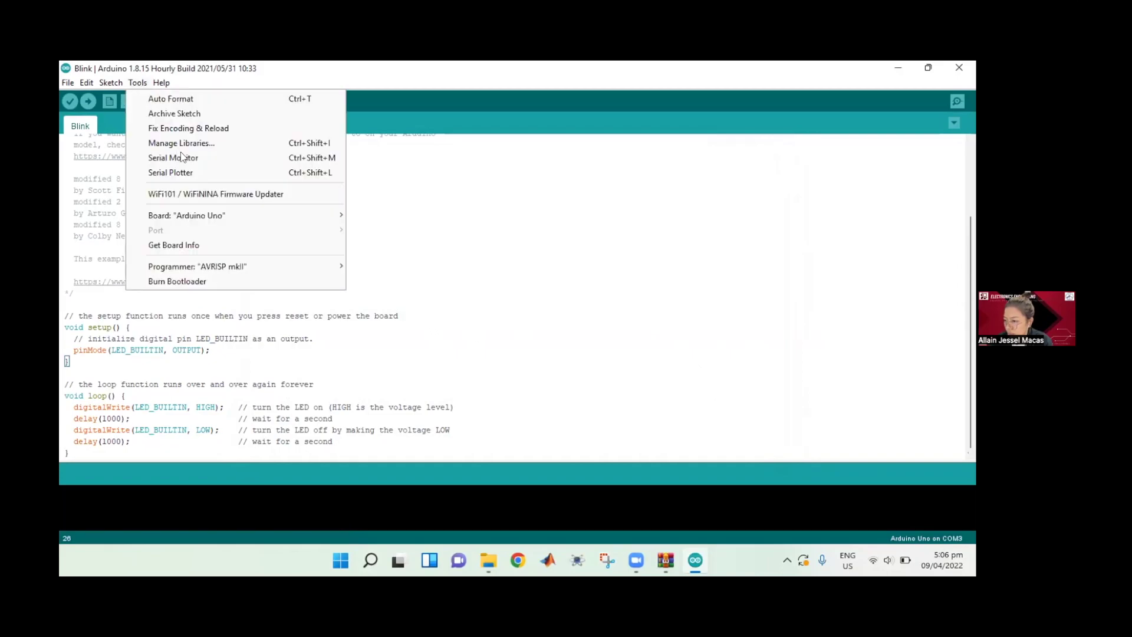
pyautogui.moveTo(223, 215)
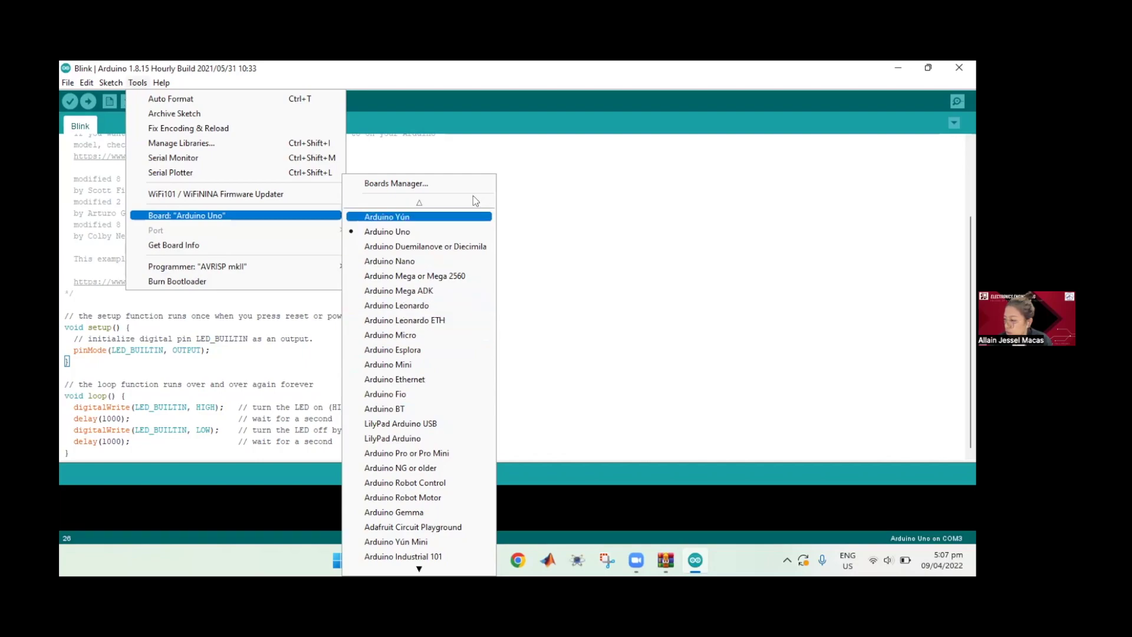
pyautogui.click(432, 233)
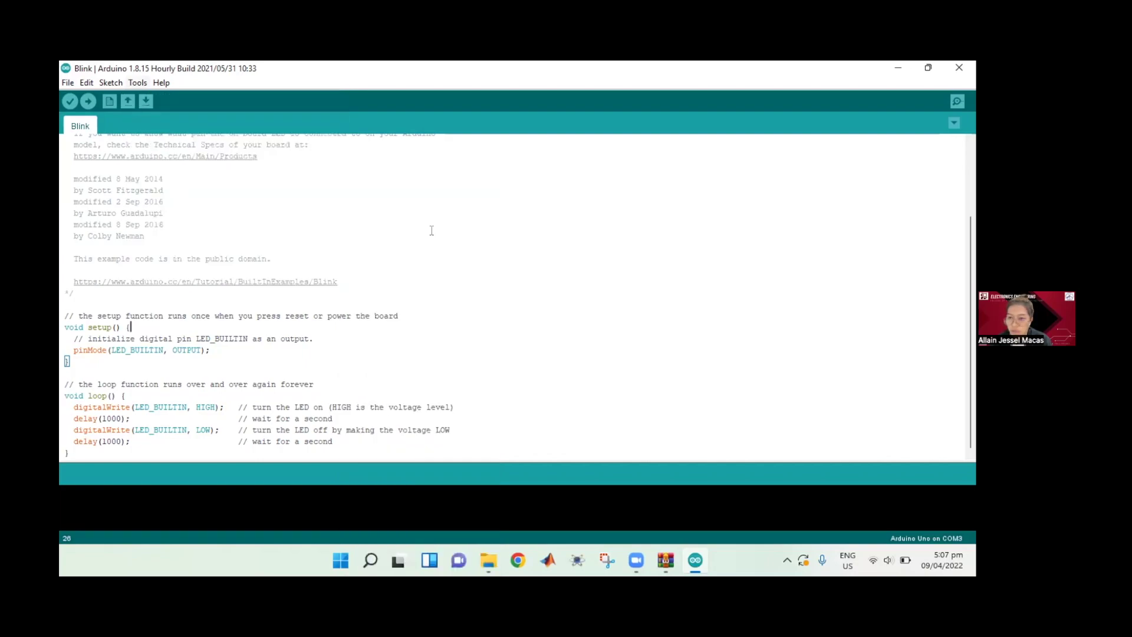
pyautogui.click(447, 230)
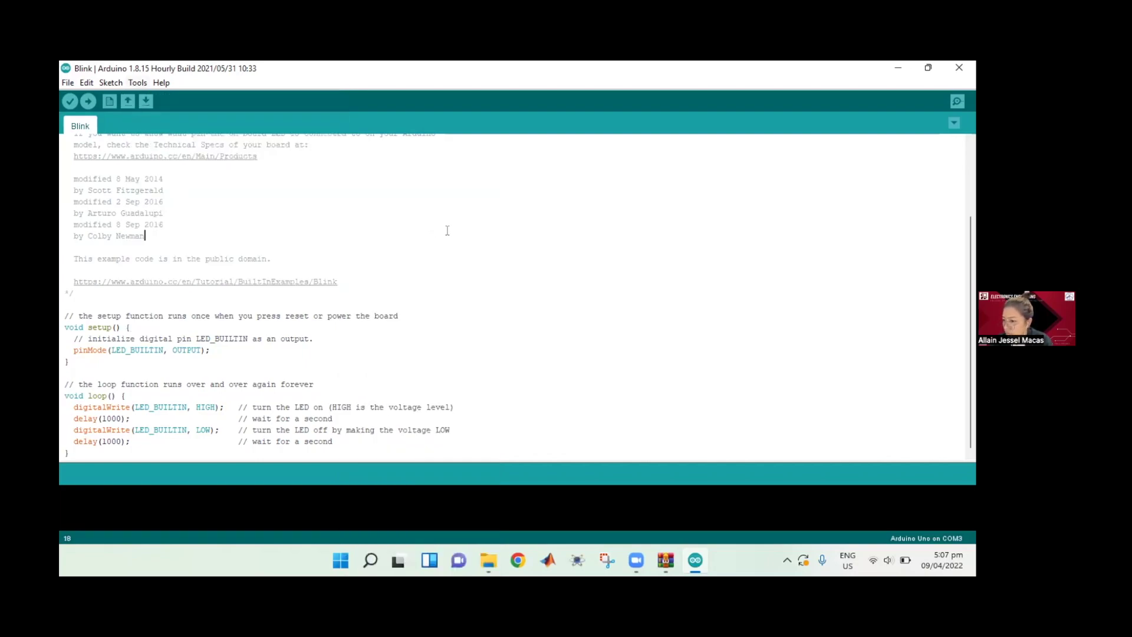
# Step: Compile the Blink sketch and select the generated Blink.ino.hex path in the verbose console output
pyautogui.click(88, 101)
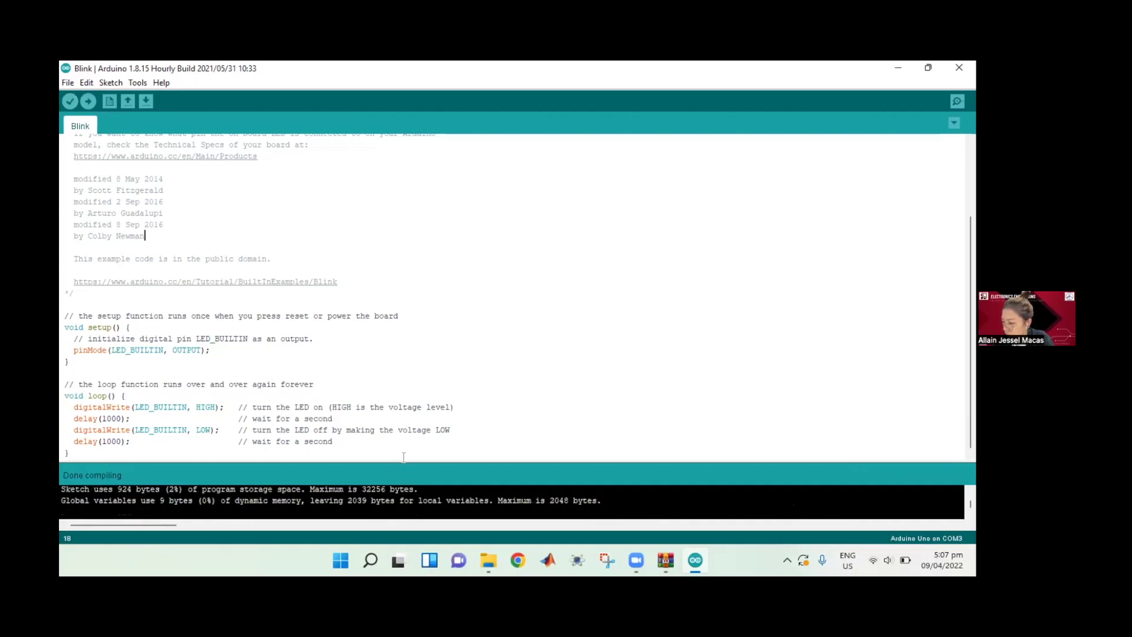
pyautogui.moveTo(402, 458); pyautogui.dragTo(403, 353)
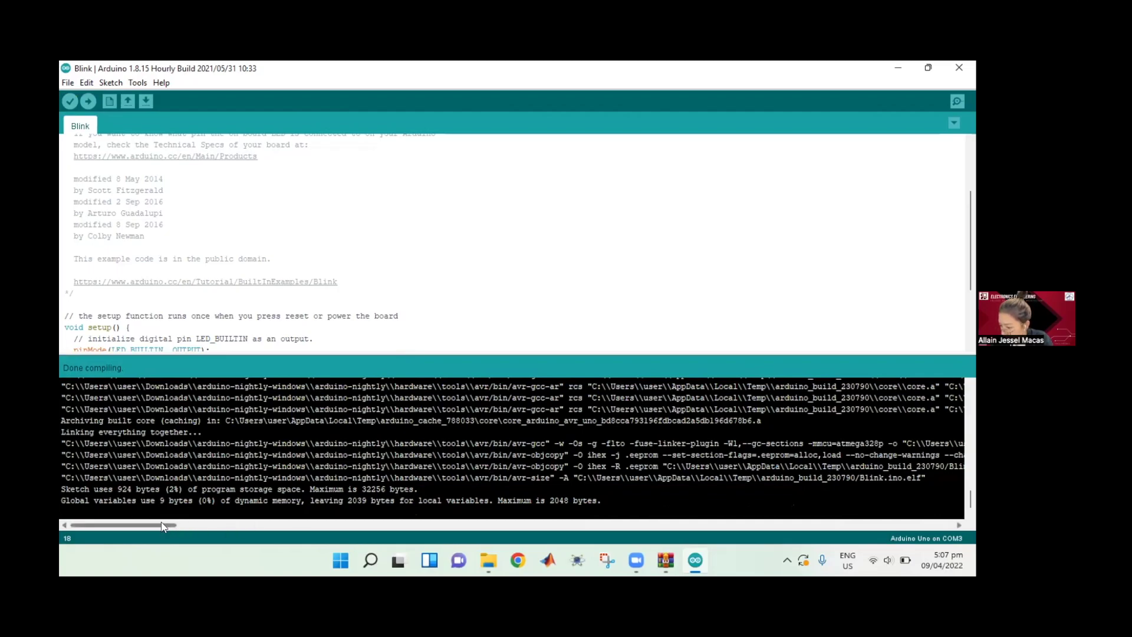
pyautogui.hscroll(4, 163, 526)
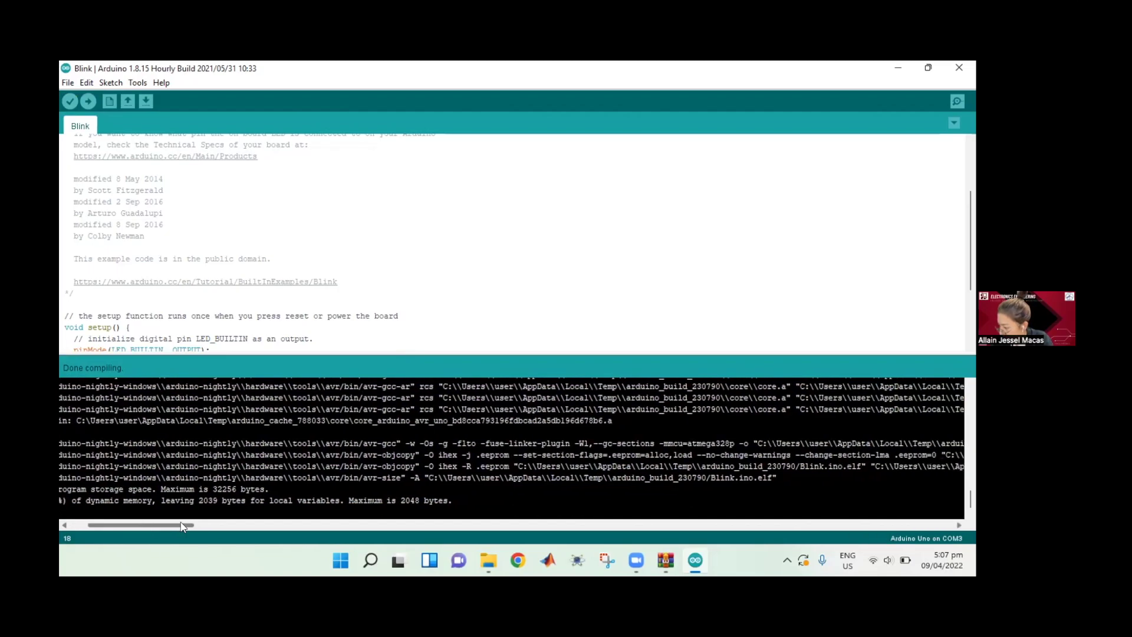
pyautogui.hscroll(8, 224, 524)
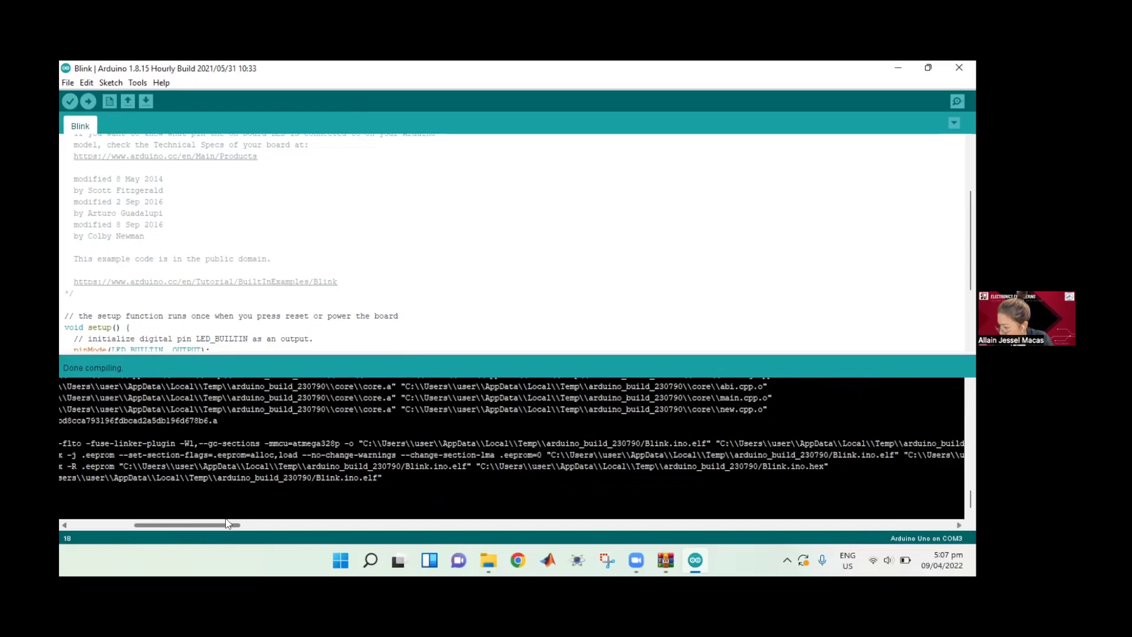
pyautogui.hscroll(5, 228, 525)
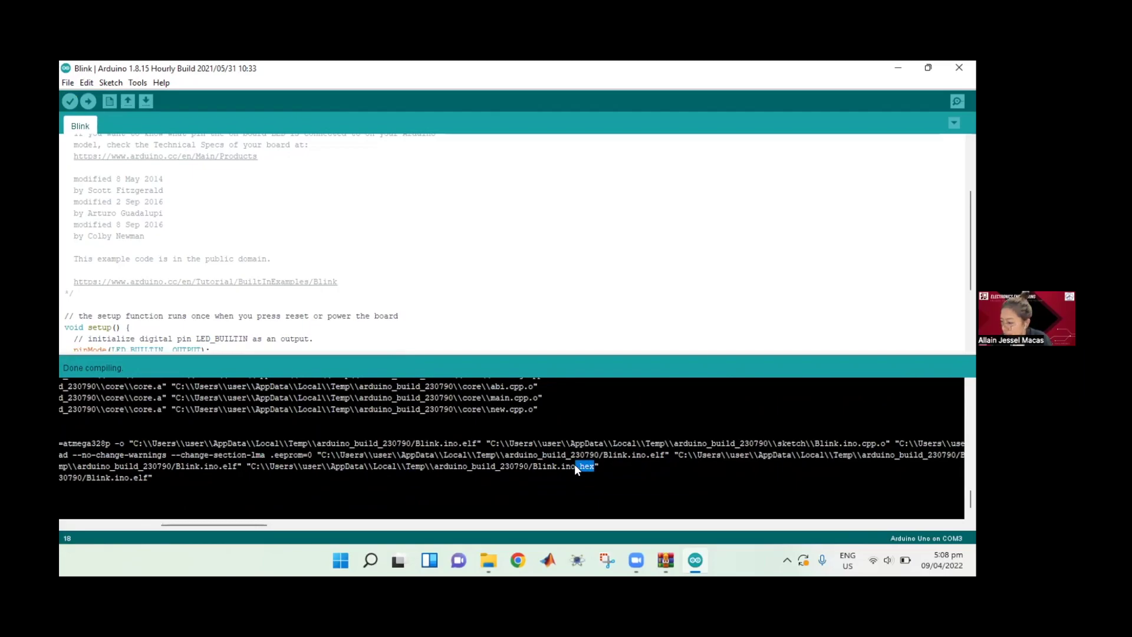
pyautogui.moveTo(574, 464); pyautogui.dragTo(246, 464)
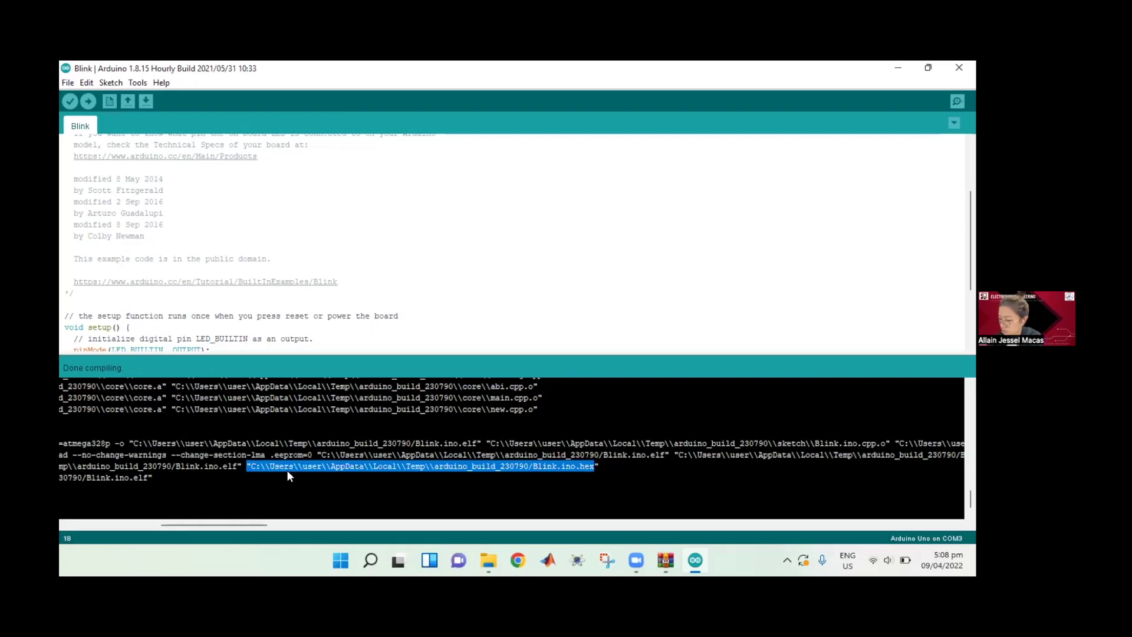
pyautogui.hotkey('shift', 'Right')
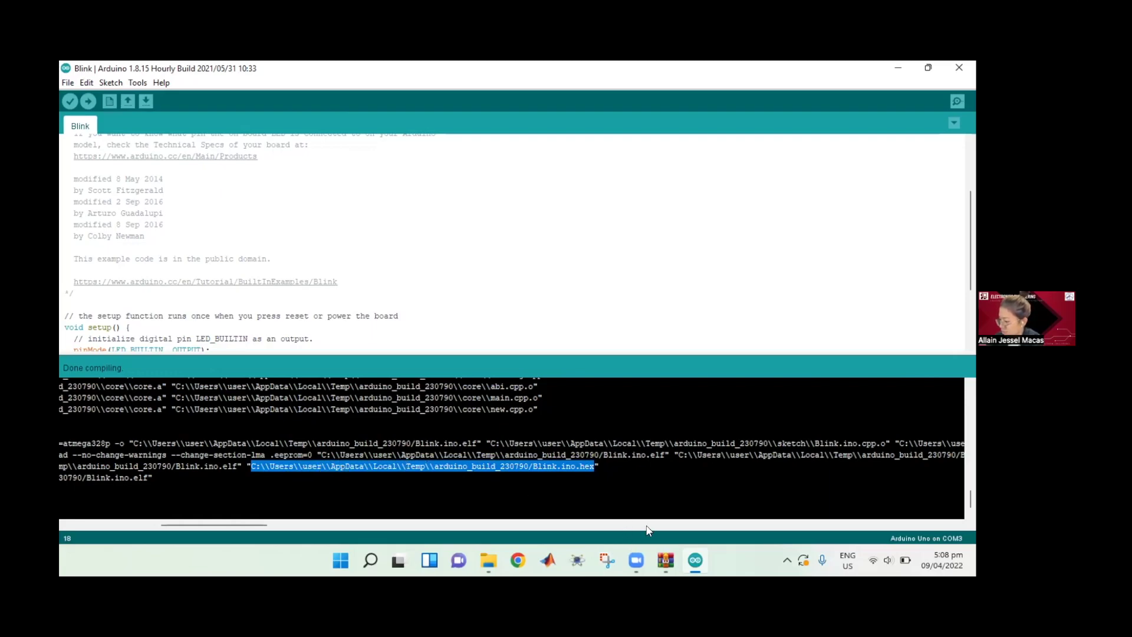
# Step: Relaunch Proteus, recover the autosaved project, and dismiss the Reports Uploading prompt
pyautogui.click(577, 559)
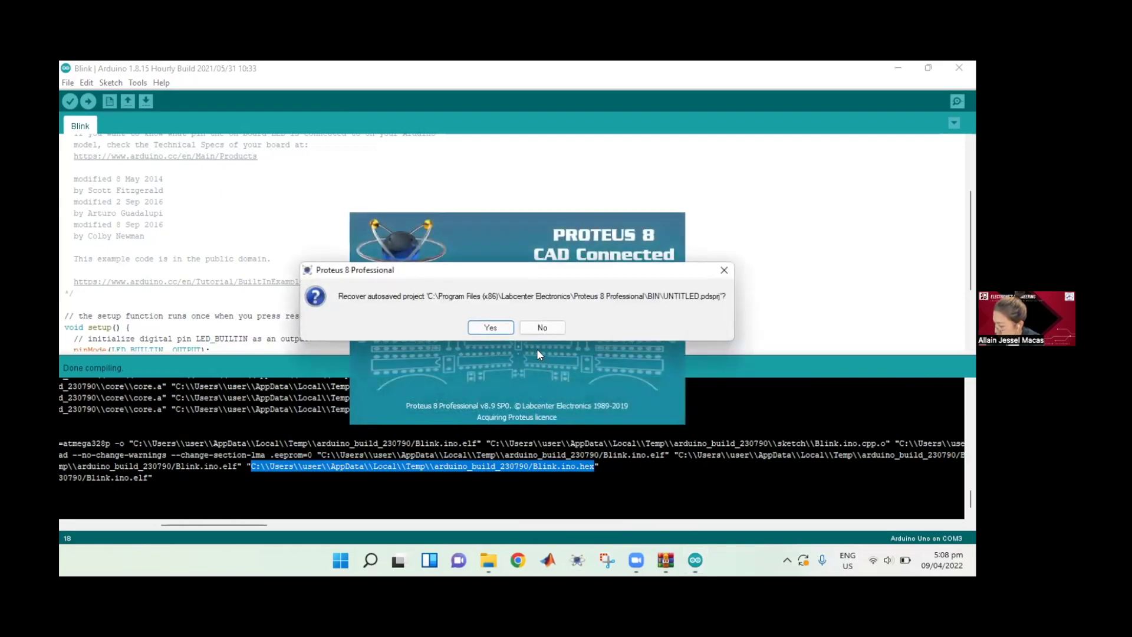
pyautogui.click(492, 326)
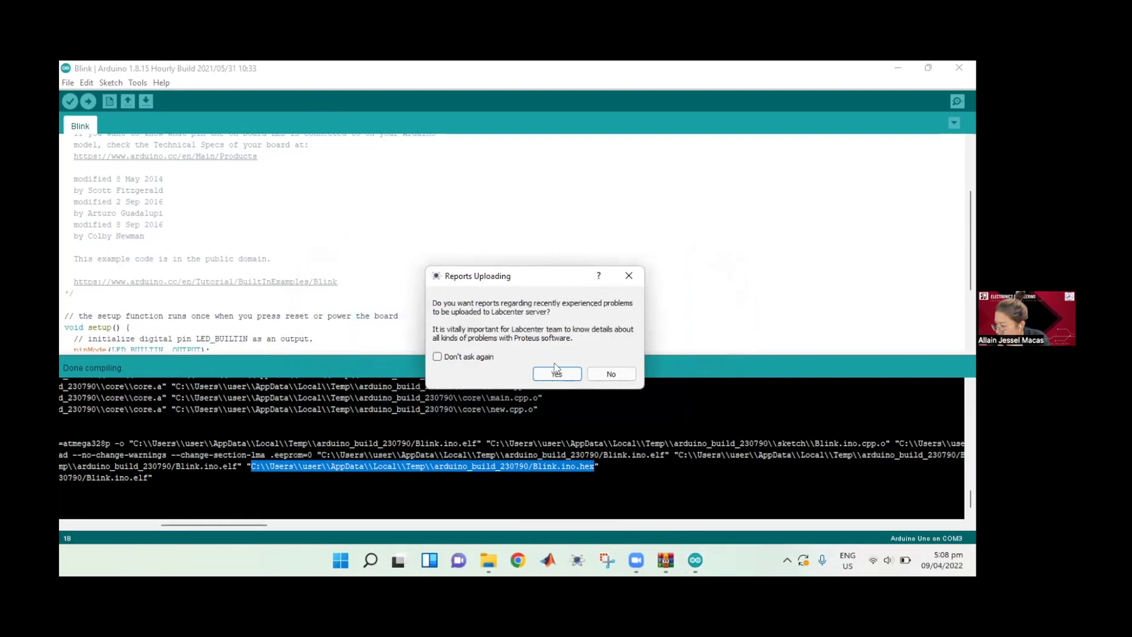
pyautogui.click(610, 373)
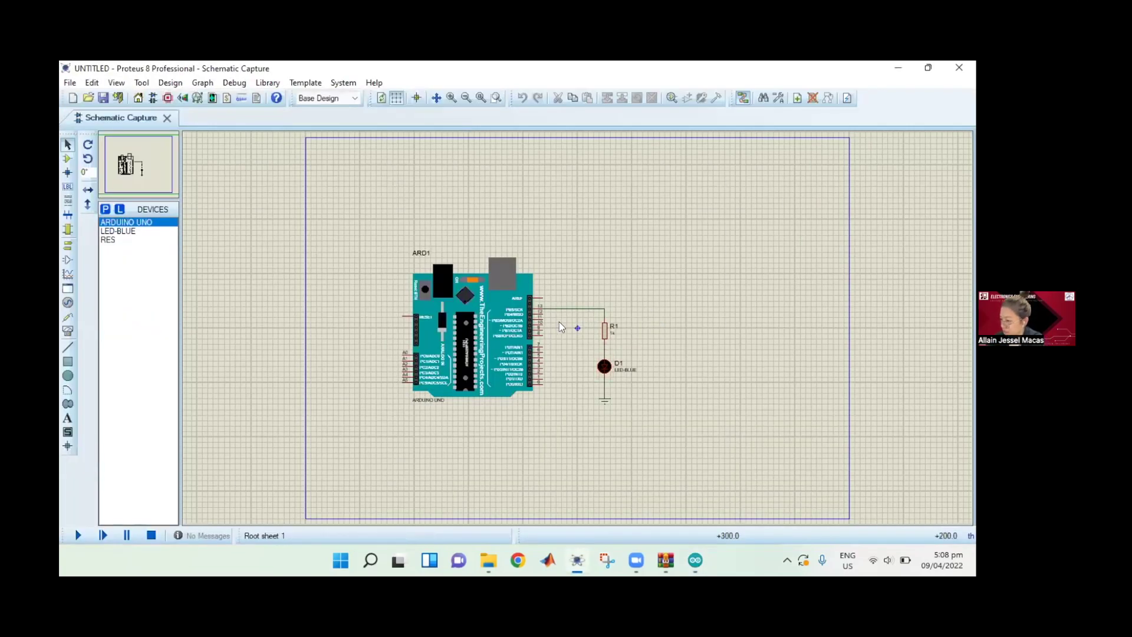
# Step: Paste the copied Blink.ino.hex path into ARD1's Program File field and confirm
pyautogui.scroll(1, 348, 178)
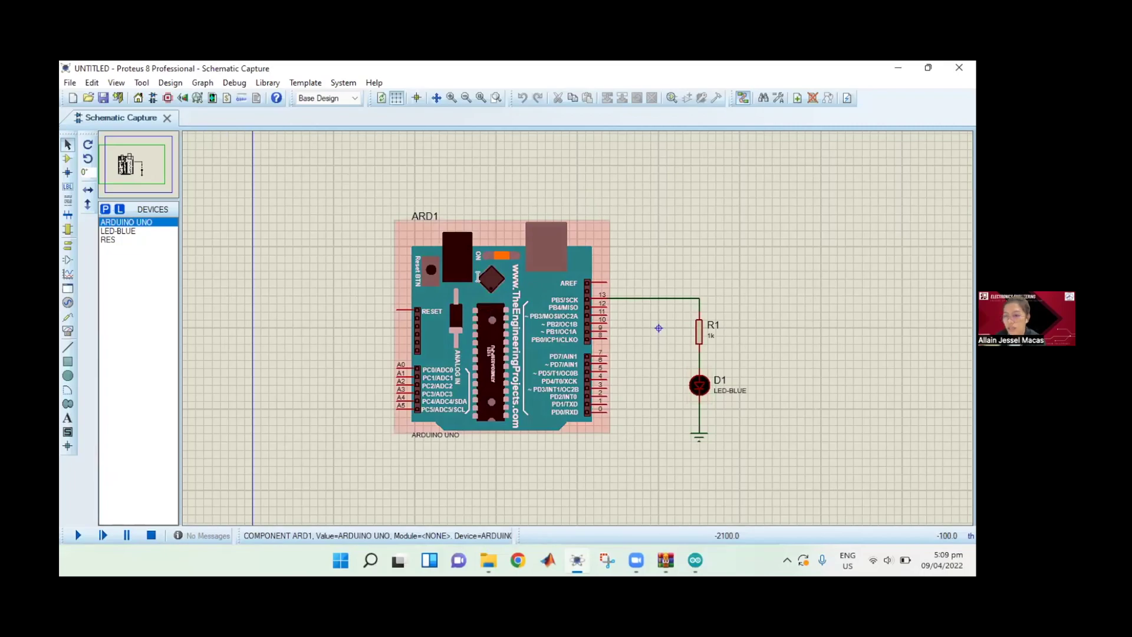
pyautogui.doubleClick(478, 277)
pyautogui.click(474, 252)
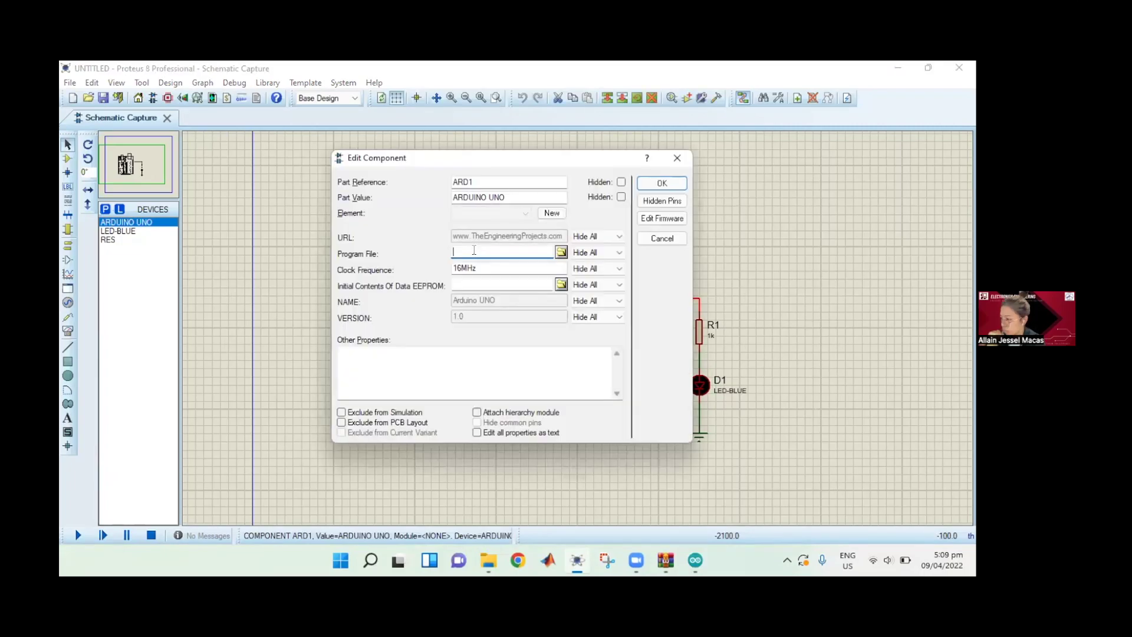
pyautogui.hotkey('ctrl', 'v')
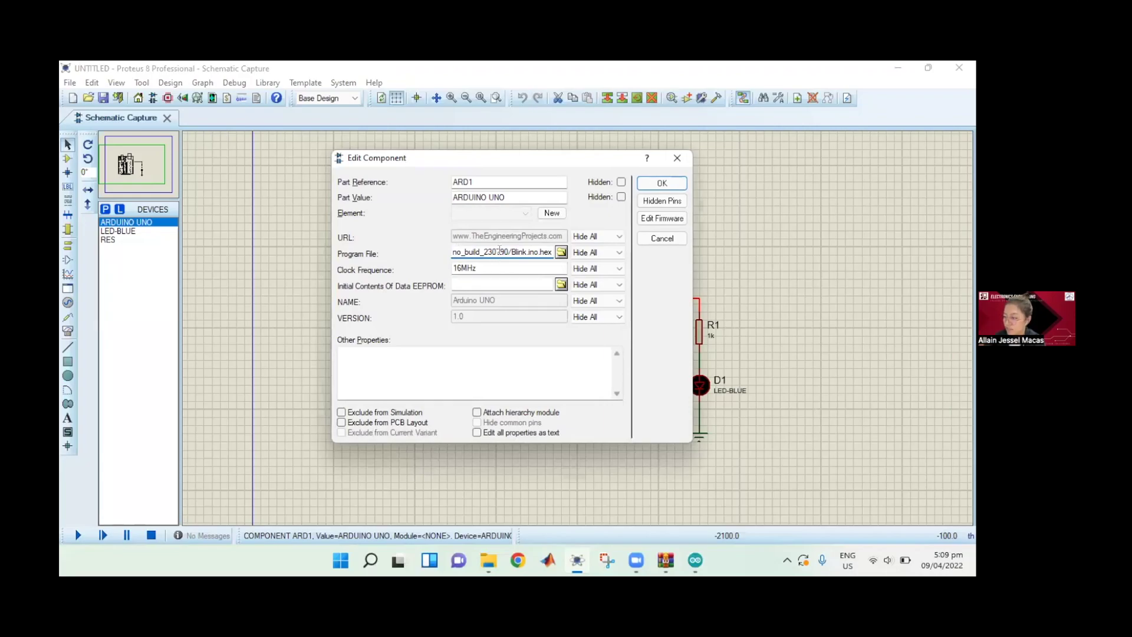
pyautogui.click(662, 184)
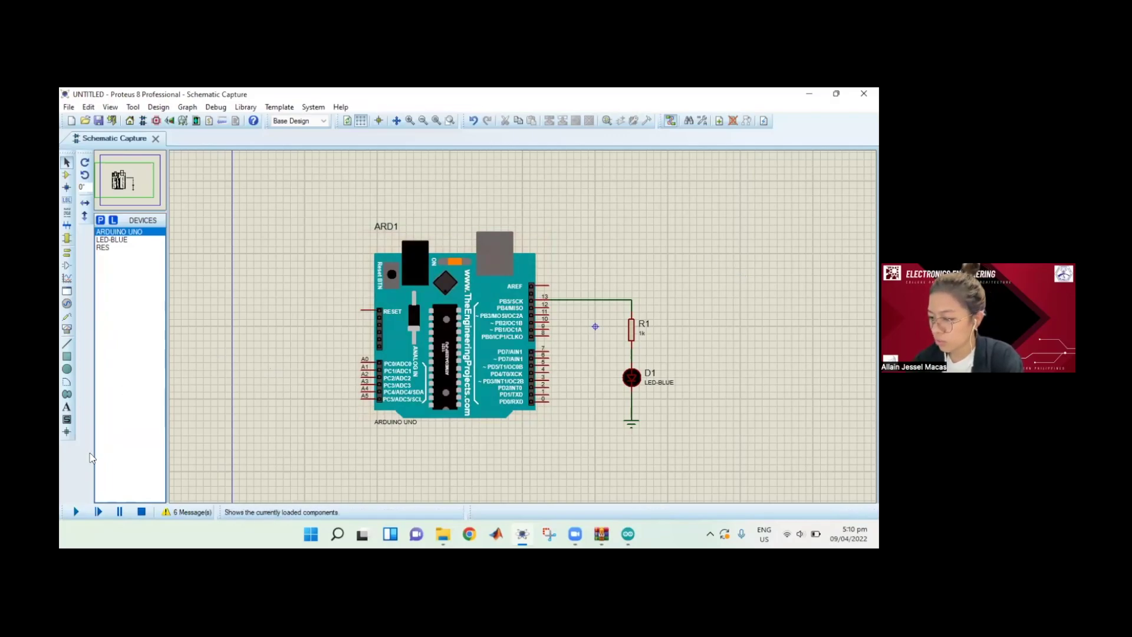
# Step: Start the simulation and zoom toward blue LED D1 to watch it blink
pyautogui.click(75, 511)
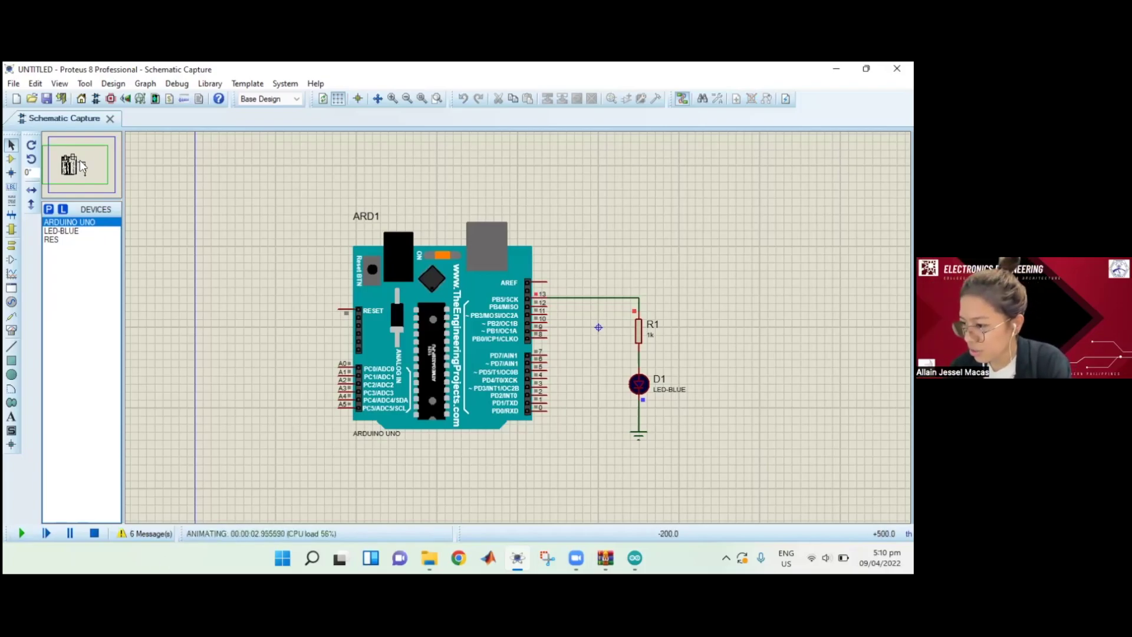
pyautogui.scroll(1, 82, 169)
pyautogui.moveTo(82, 169); pyautogui.dragTo(71, 168)
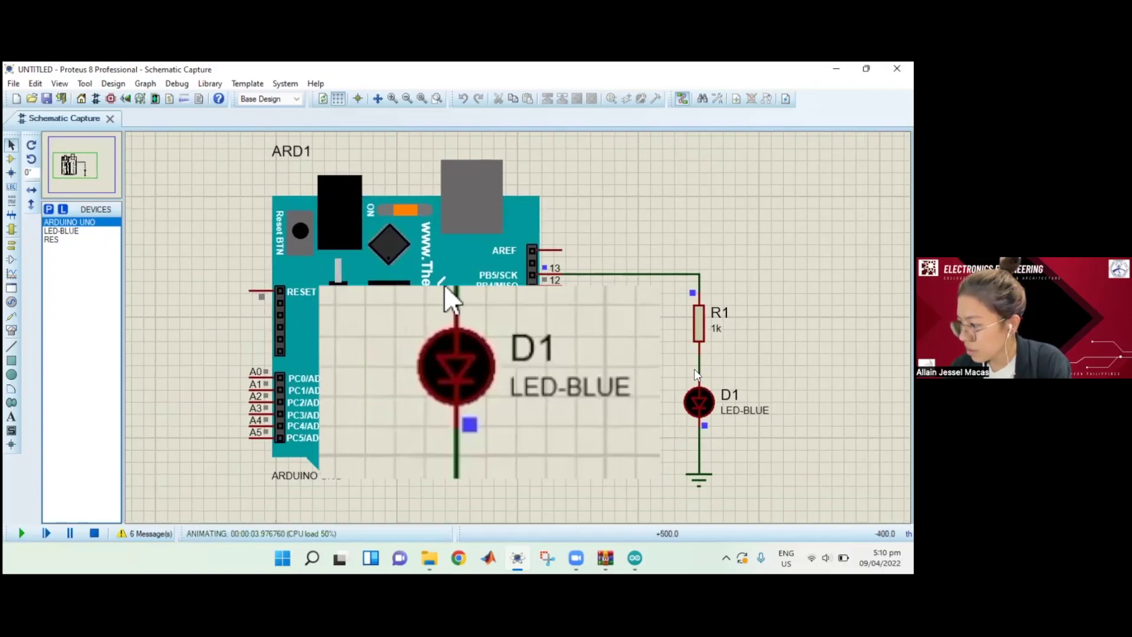